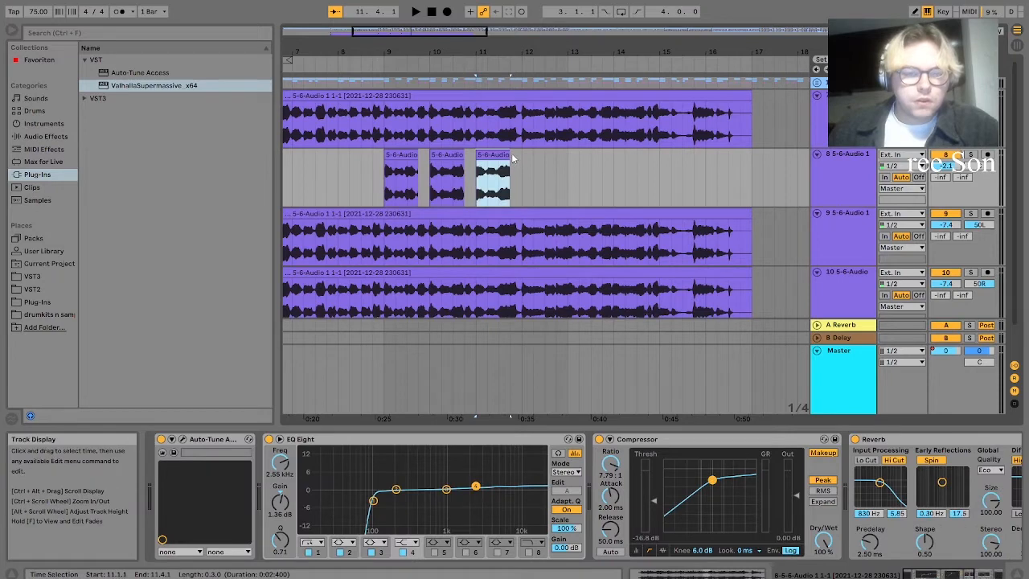
- Play back the layered vocal arrangement from the end of the third short clip on the second vocal track
left_click(513, 161)
key("space")
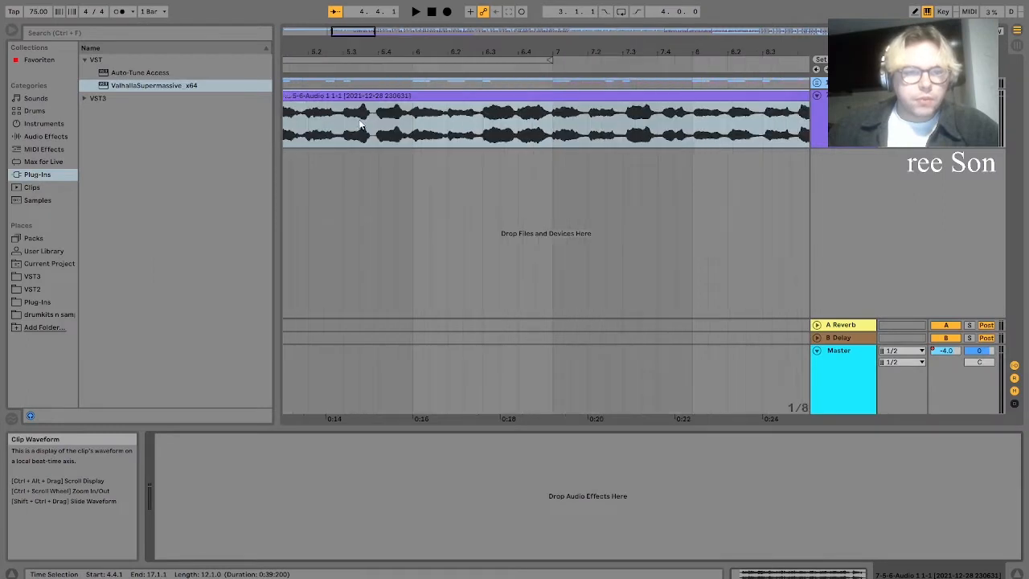
- Inspect the silent gap between two phrases in the vocal clip's waveform just before 5.4
scroll(365, 129, "up", 5)
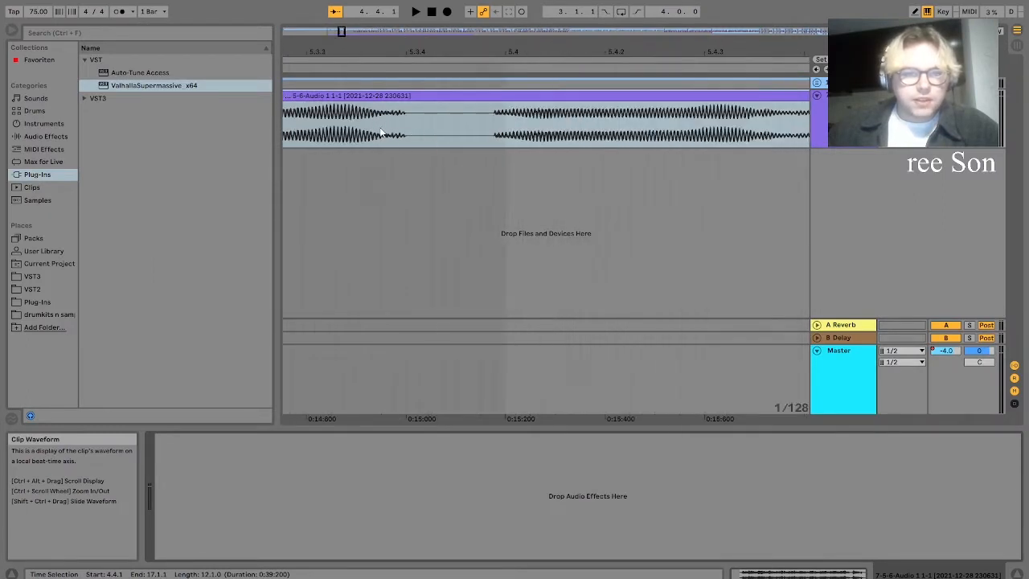
left_click_drag(404, 131, 492, 132)
scroll(581, 139, "down", 5)
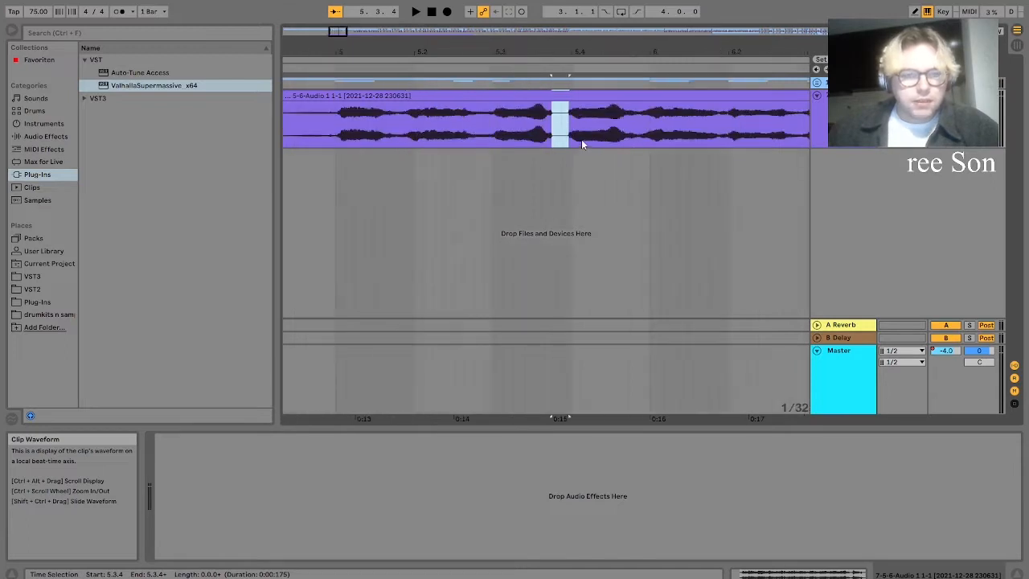
scroll(486, 134, "down", 2)
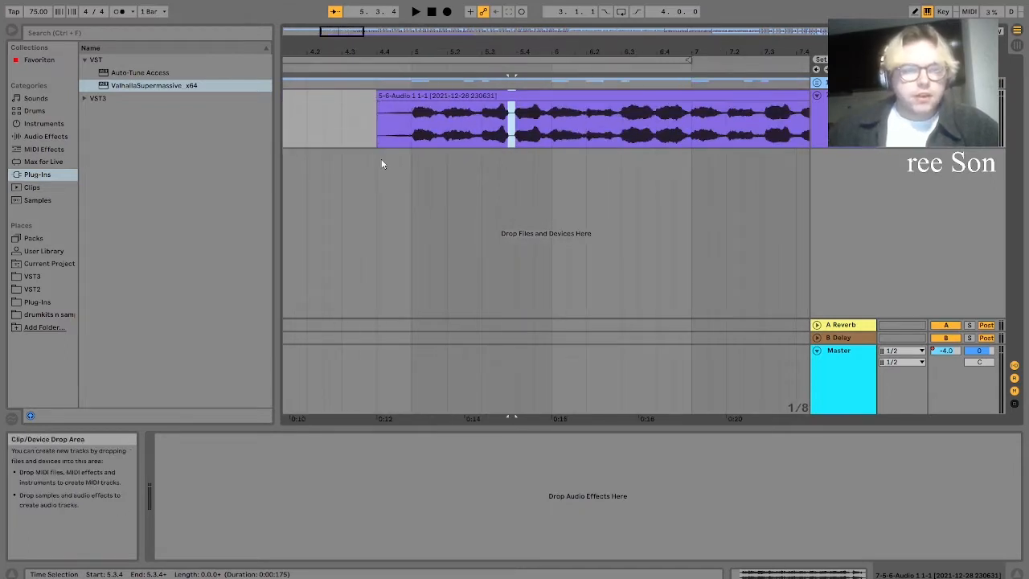
- Place the playback start at 4.4.3 near the vocal clip's beginning and listen to the unprocessed vocal
left_click(402, 127)
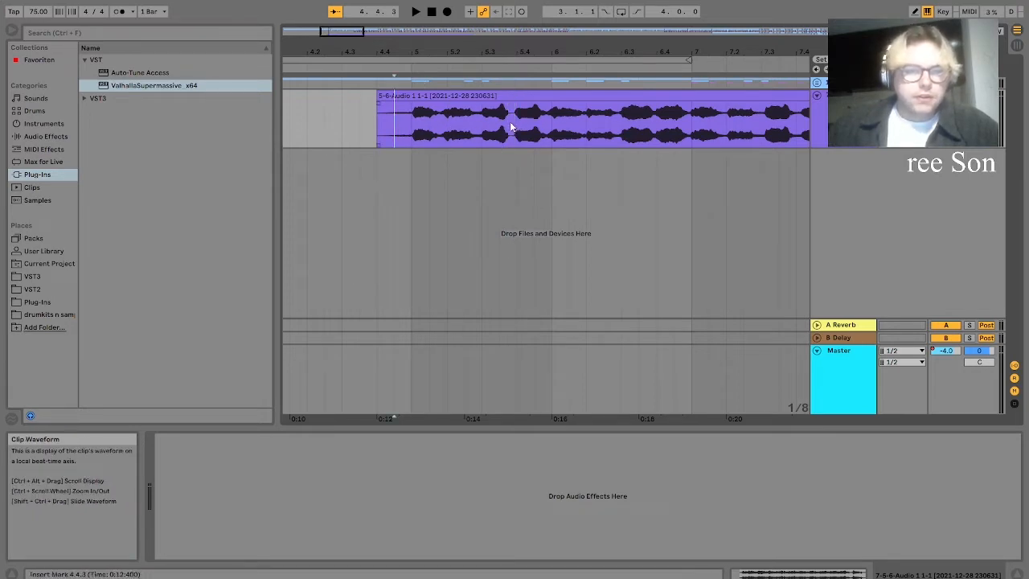
scroll(299, 130, "down", 5)
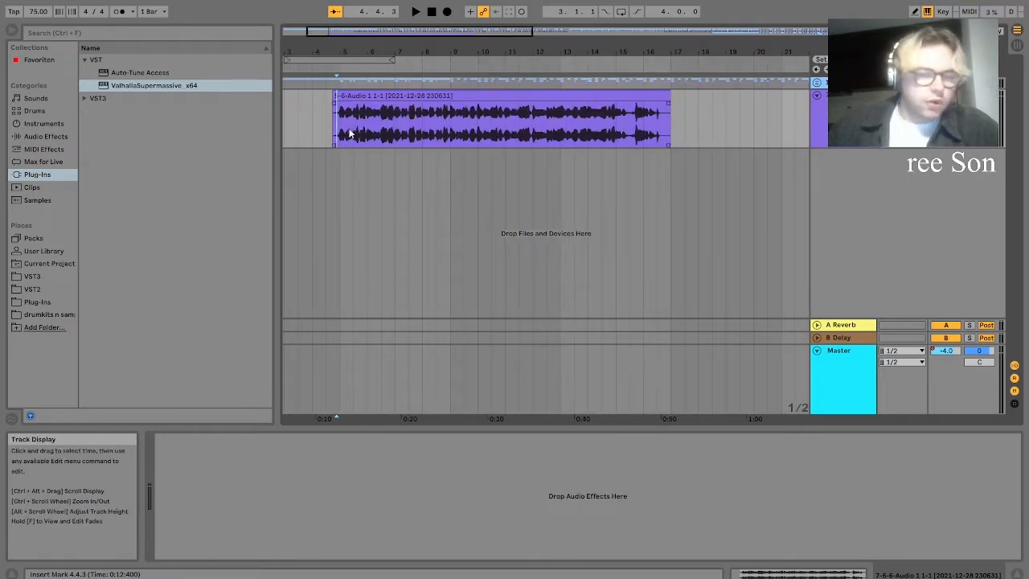
scroll(329, 203, "up", 2)
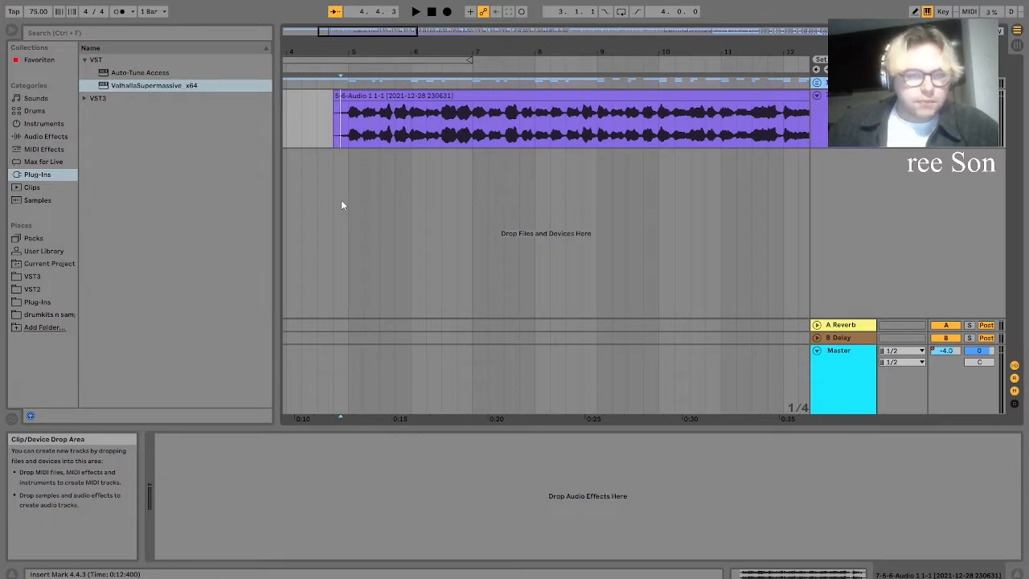
key("space")
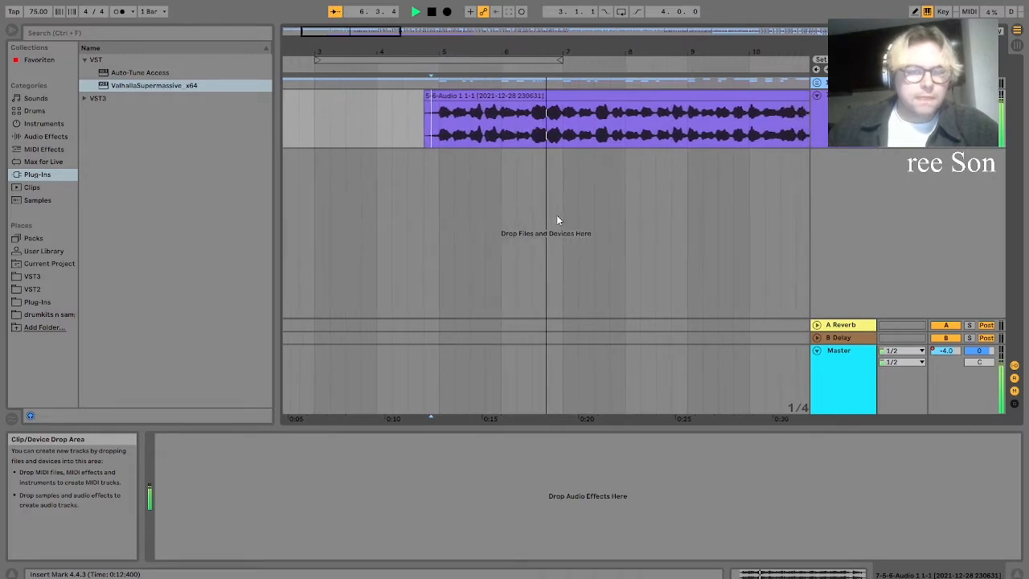
key("space")
scroll(465, 193, "down", 3)
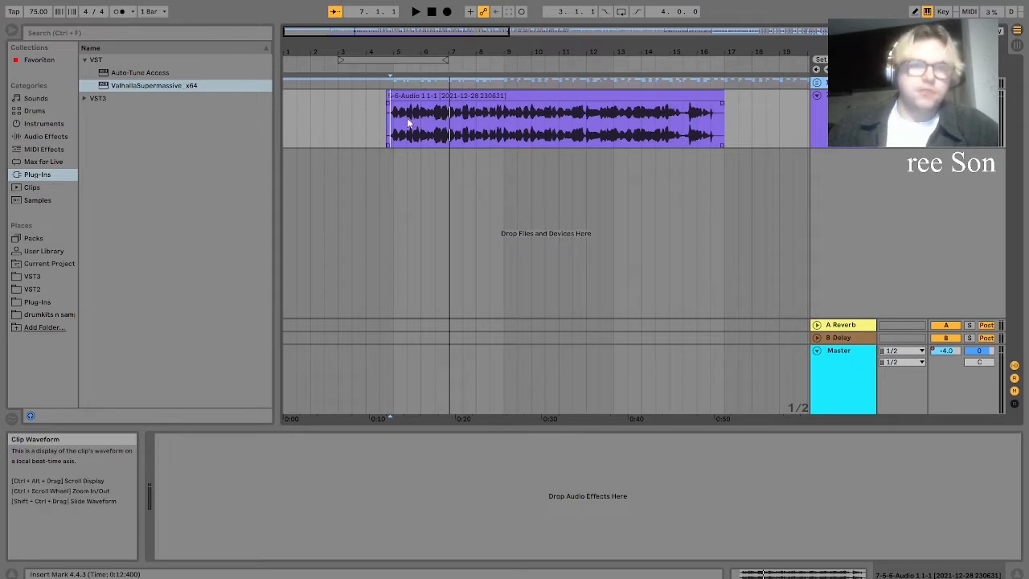
- Add the Auto-Tune Access plug-in to the vocal track, followed by an EQ Eight
left_click(138, 74)
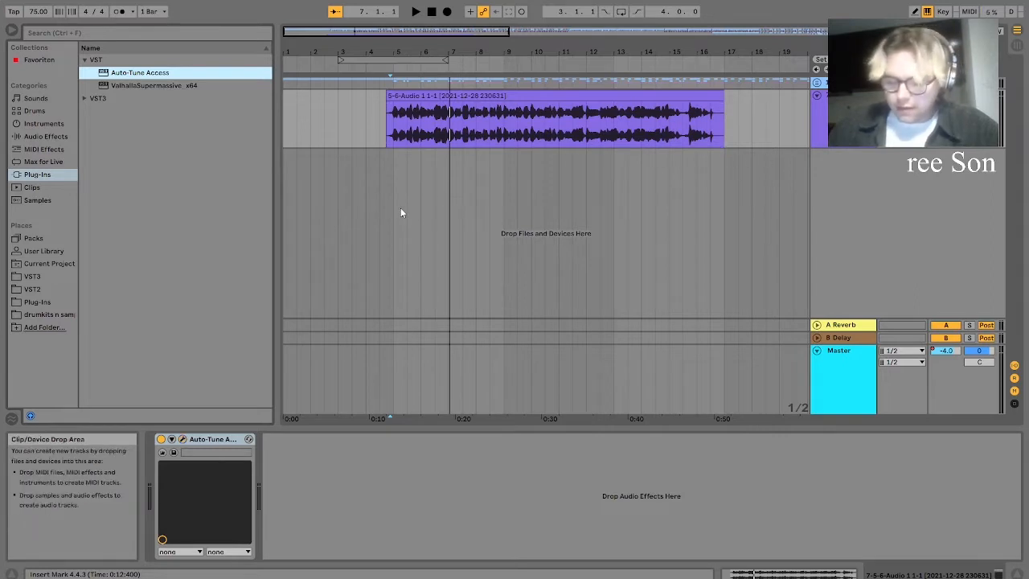
left_click(79, 32)
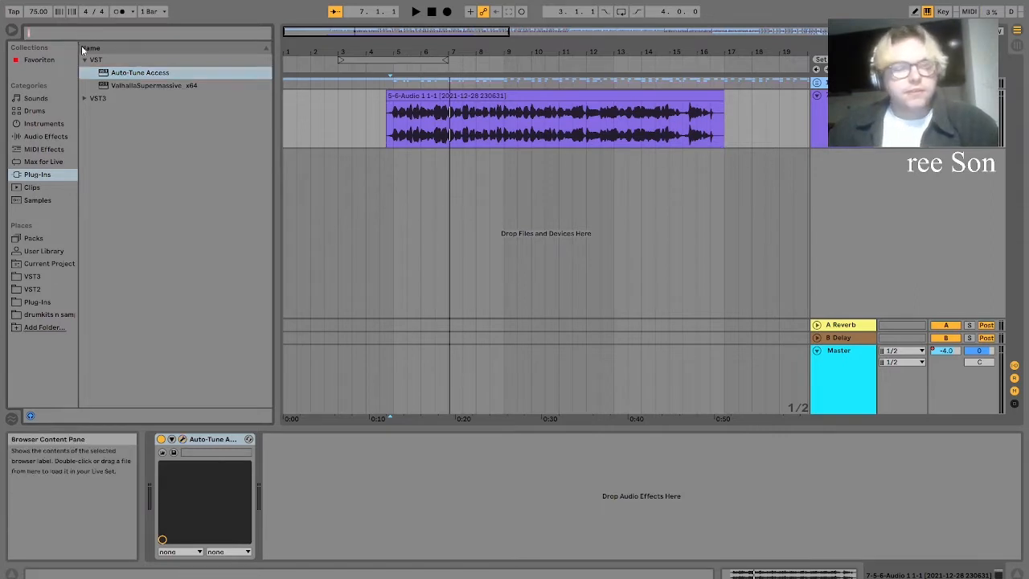
type("eq")
left_click(44, 138)
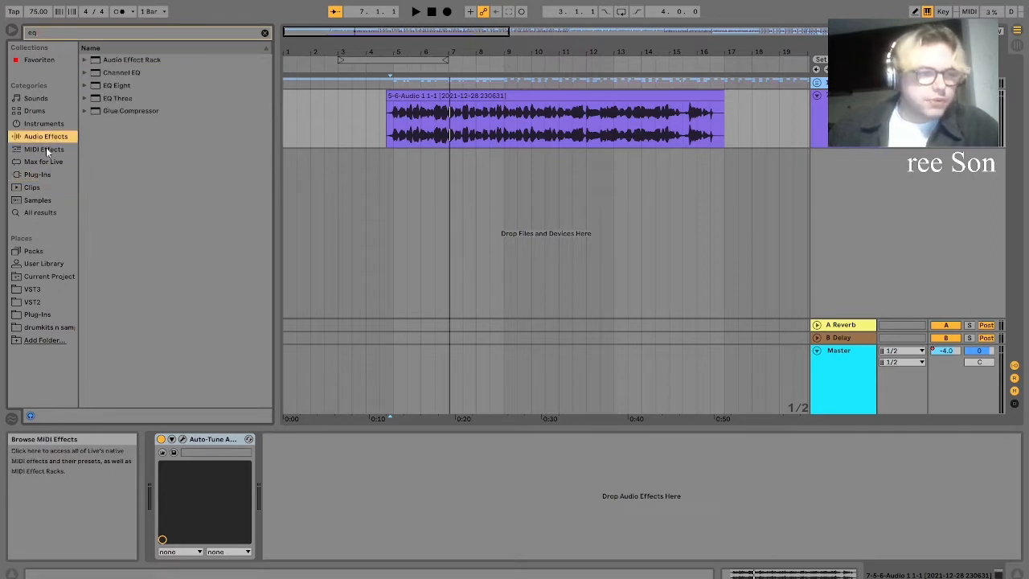
left_click_drag(124, 86, 384, 488)
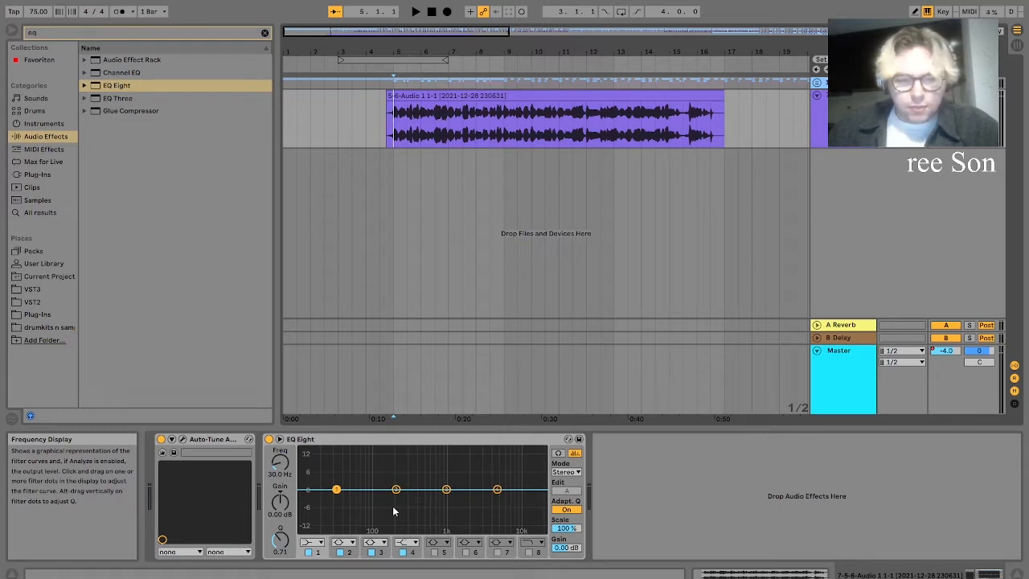
- Audition the vocal and set EQ Eight's band 1 to a low cut at about 98 Hz with a Q of about 0.66
key("space")
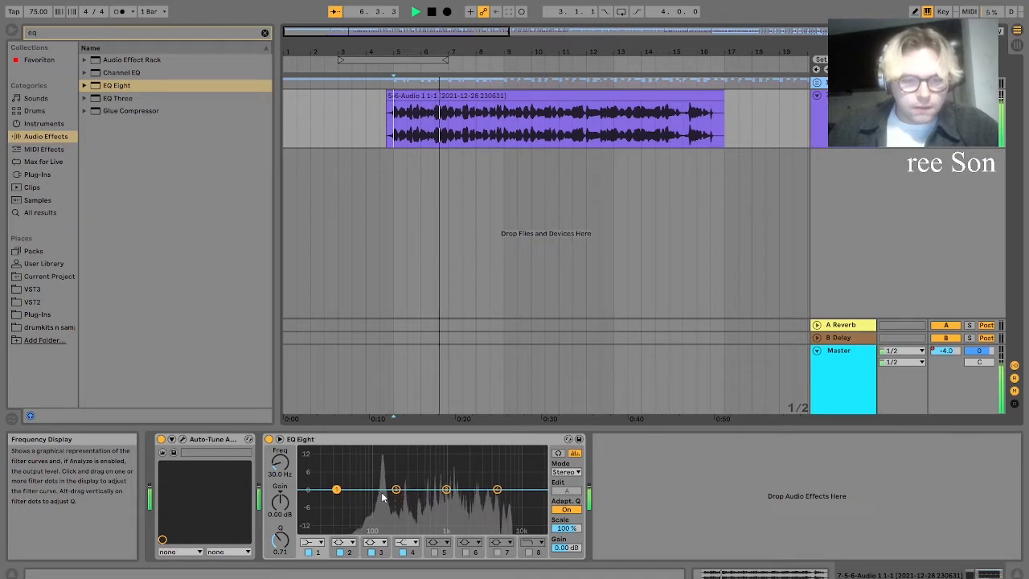
key("space")
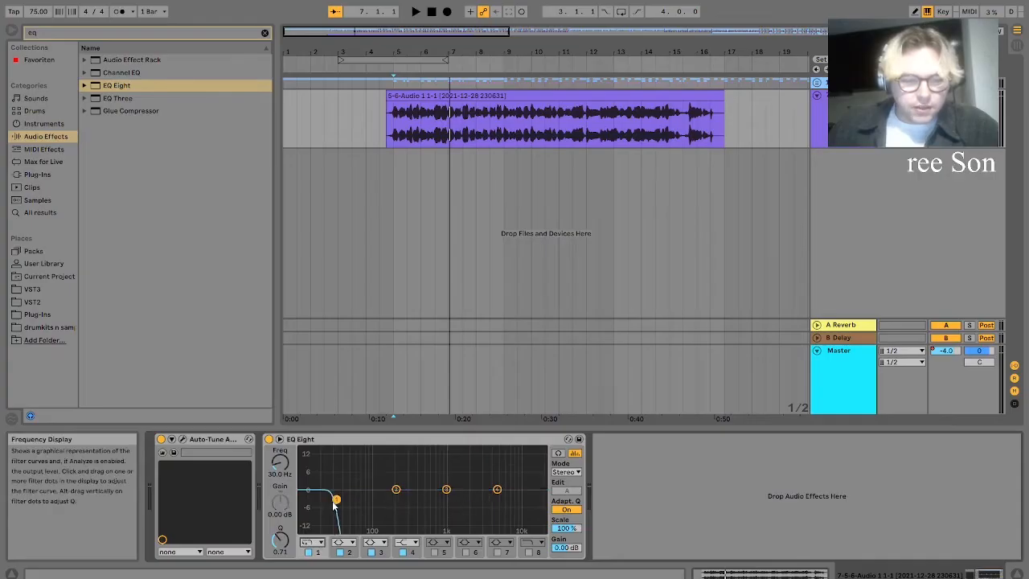
left_click_drag(336, 504, 372, 500)
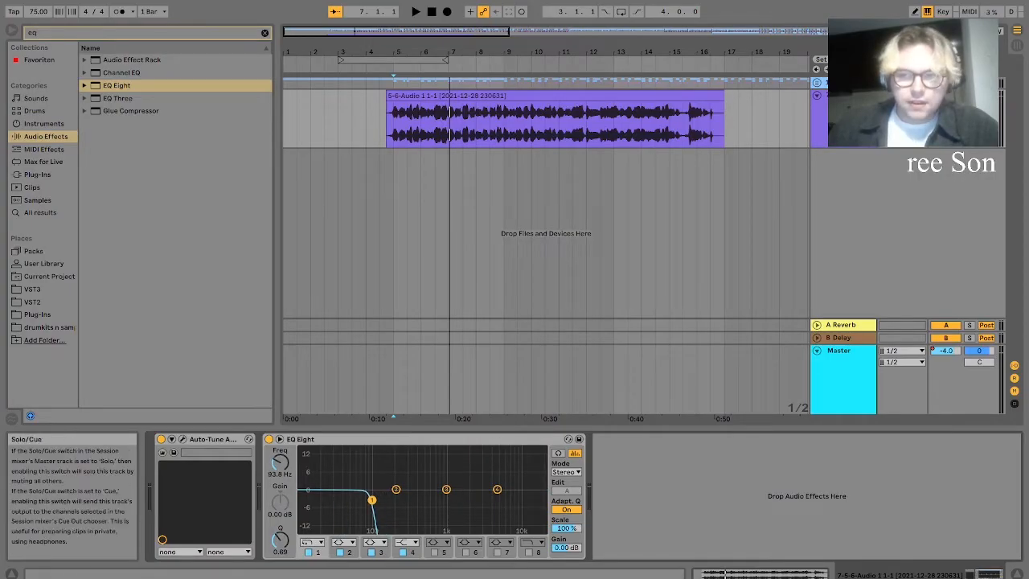
key("space")
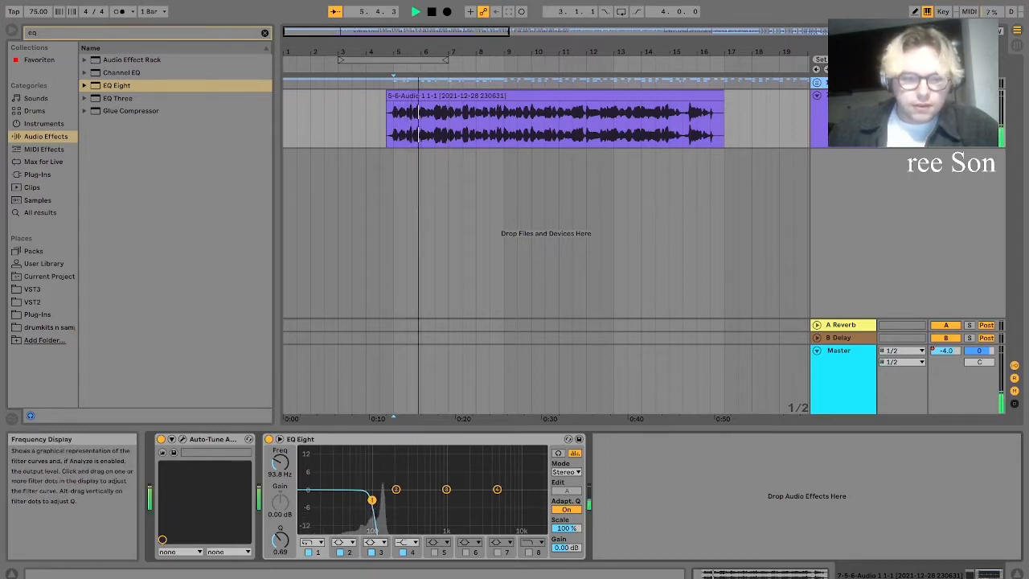
left_click_drag(373, 503, 376, 505)
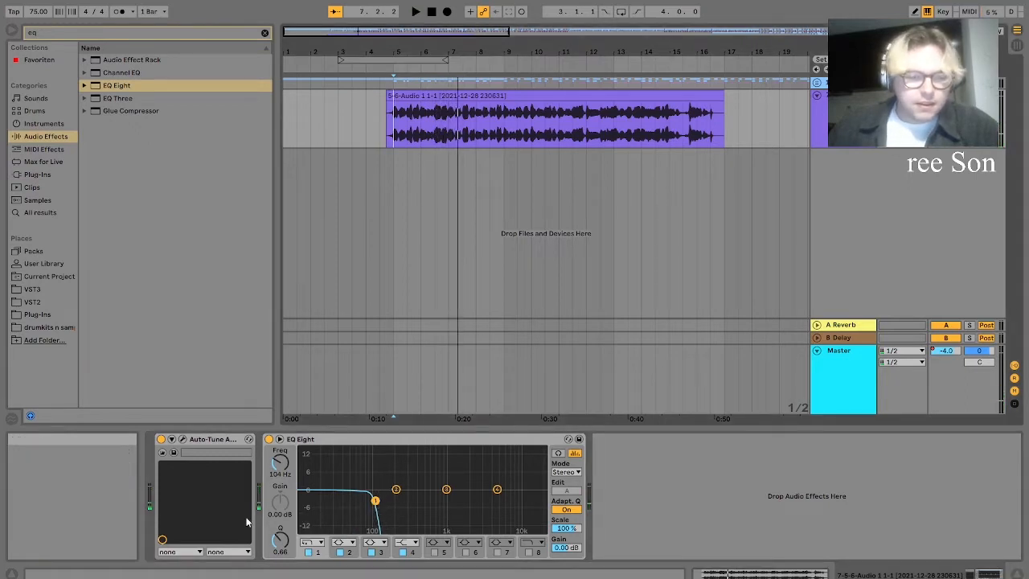
left_click(310, 544)
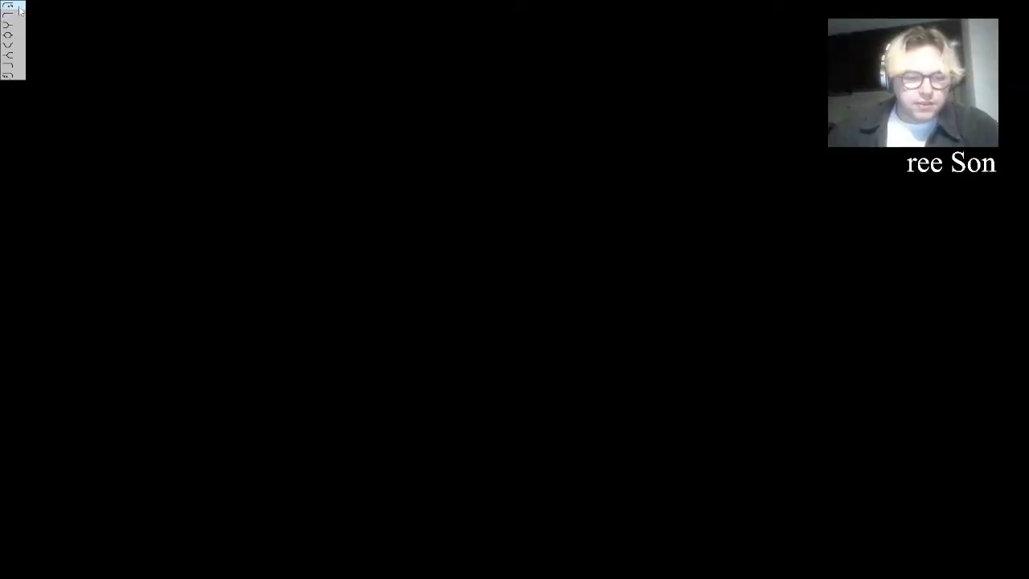
left_click(316, 464)
left_click_drag(378, 503, 373, 502)
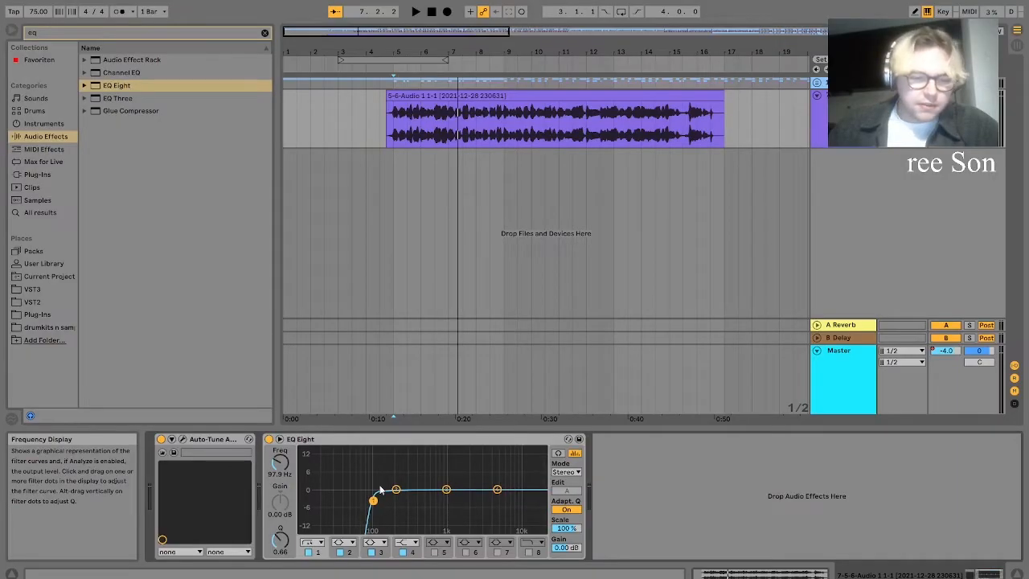
- Play the filtered vocal briefly, and boost EQ Eight's band 4 high shelf by about 1.4 dB at about 2.55 kHz
key("space")
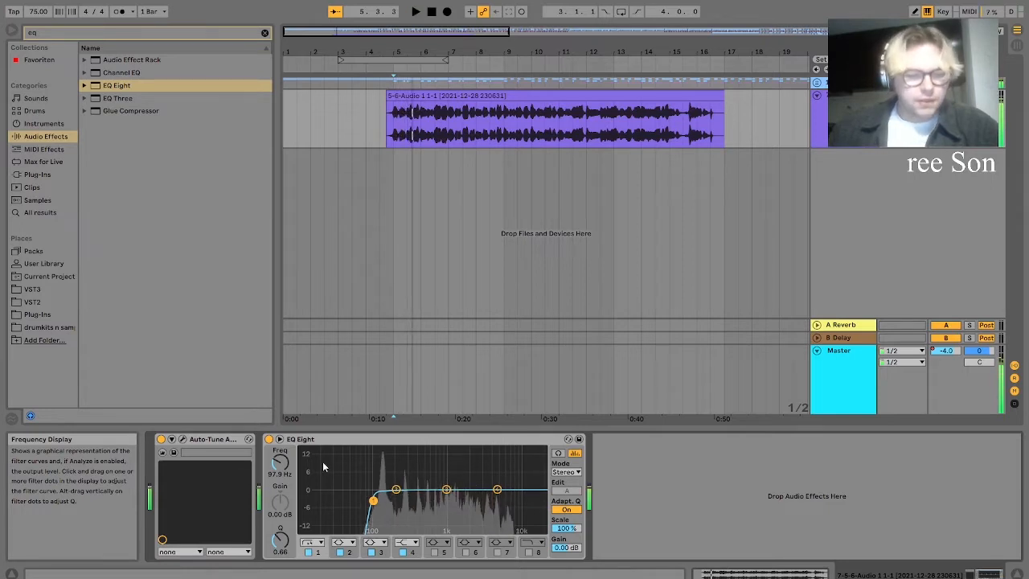
key("space")
left_click(31, 32)
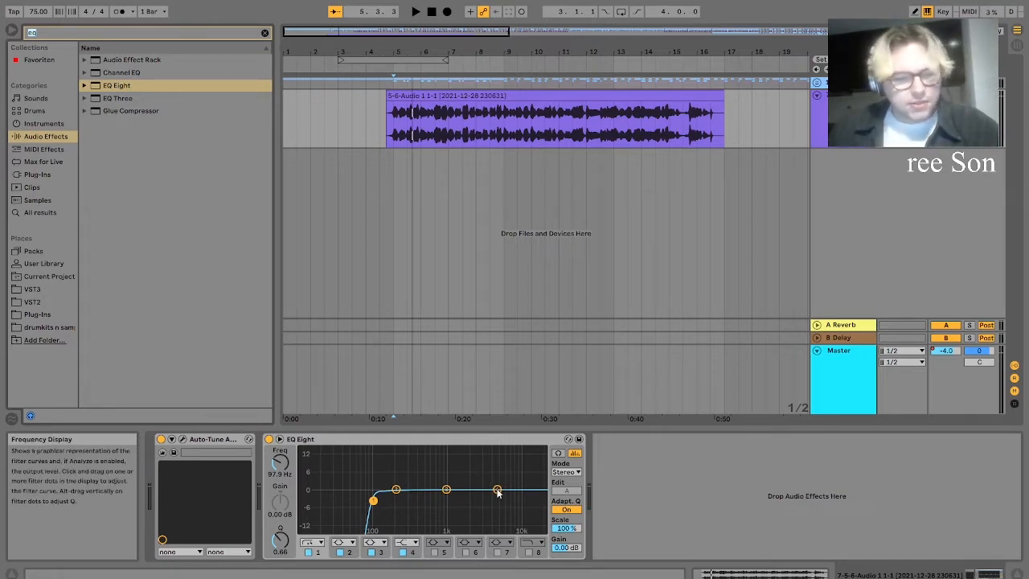
left_click_drag(497, 488, 475, 486)
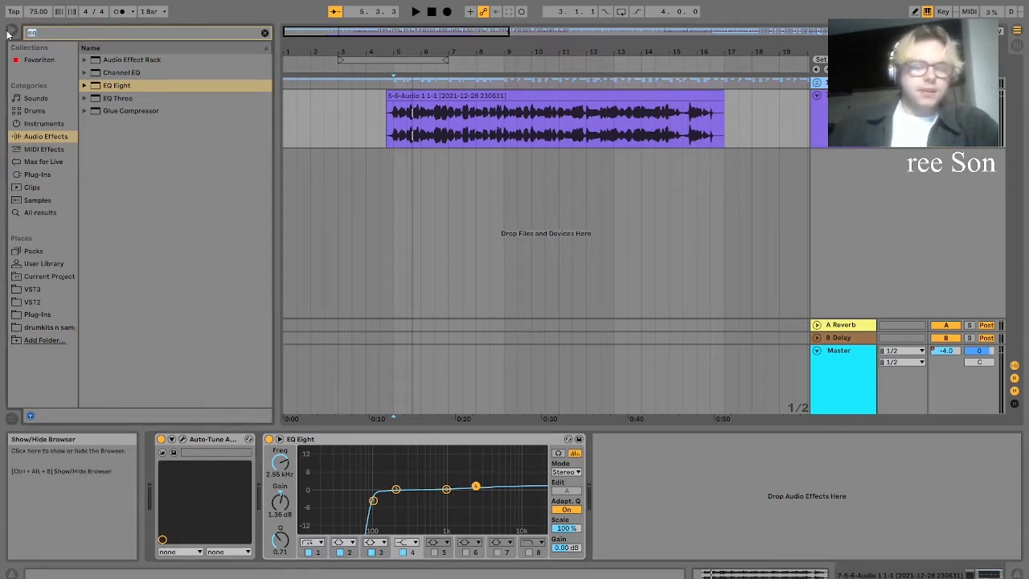
- Add a Compressor after EQ Eight and switch it to the gain reduction view
type("compr")
left_click_drag(95, 77, 700, 536)
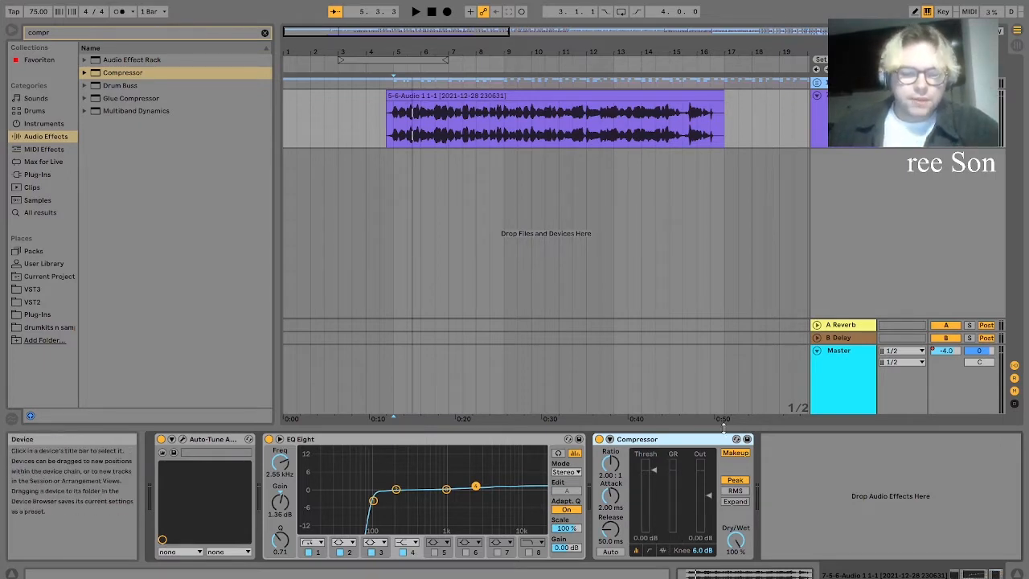
left_click(662, 550)
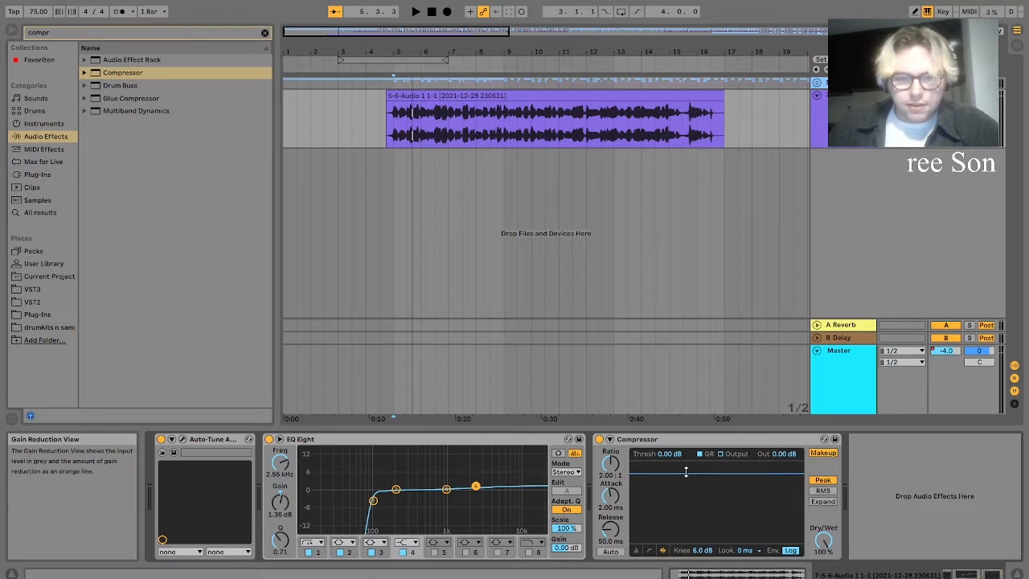
- Lower the Compressor's threshold to about -16.8 dB while checking the gain reduction during vocal playback
key("space")
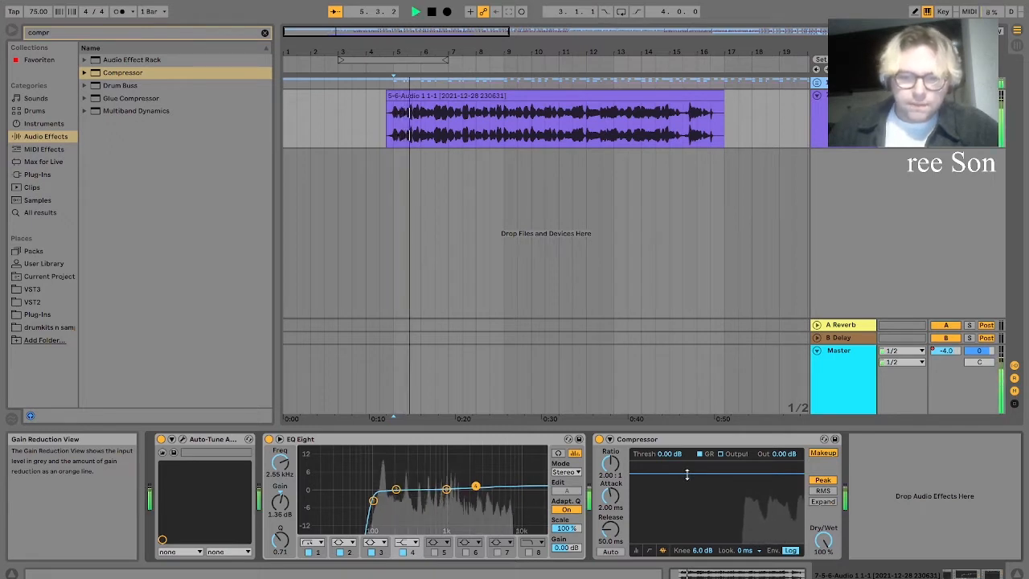
left_click_drag(687, 474, 696, 498)
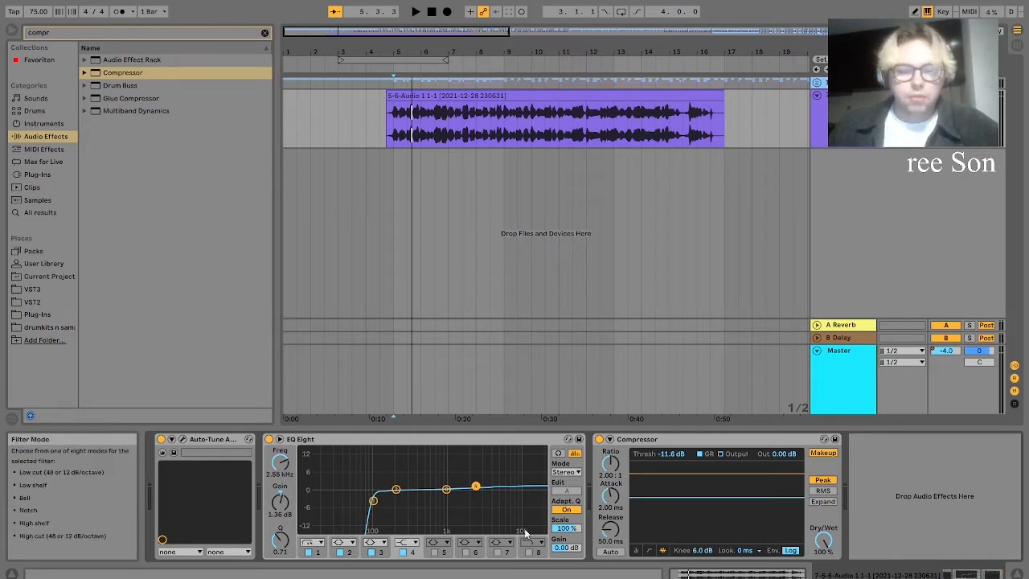
key("space")
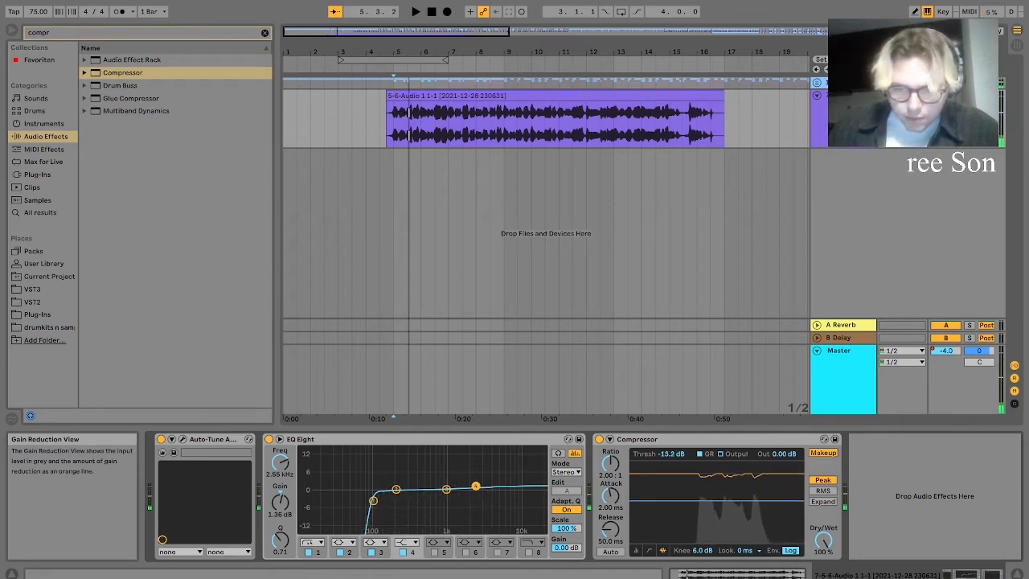
left_click_drag(748, 499, 697, 520)
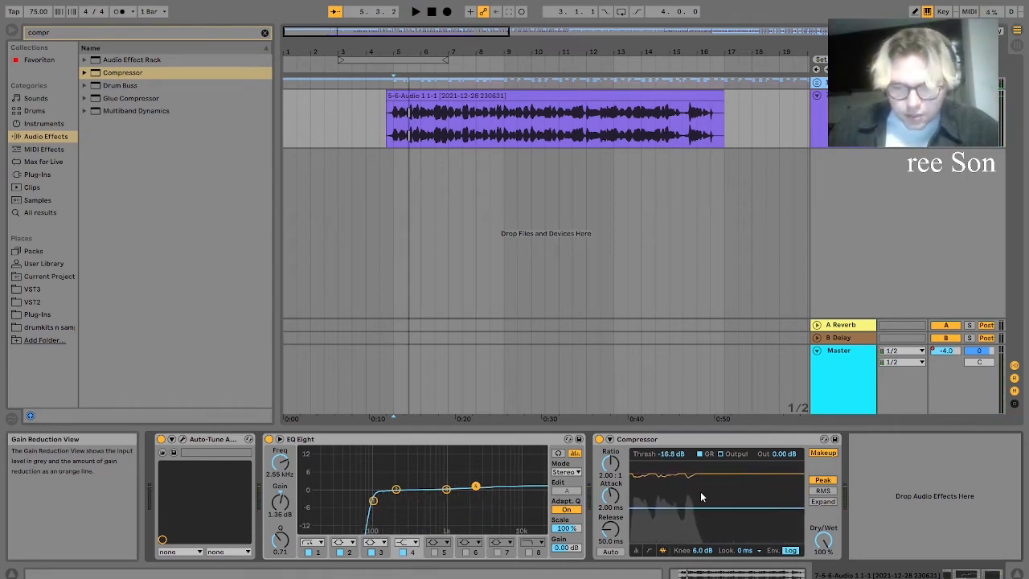
key("space")
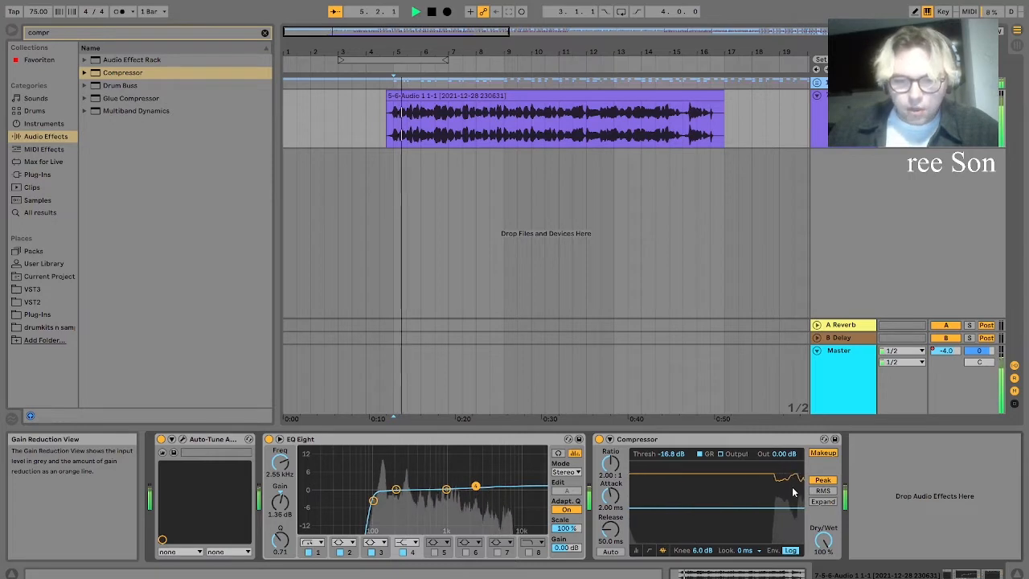
key("space")
- Raise the Compressor's ratio to about 7.79:1 using the transfer curve view, and audition the compressed vocal
left_click_drag(611, 465, 611, 451)
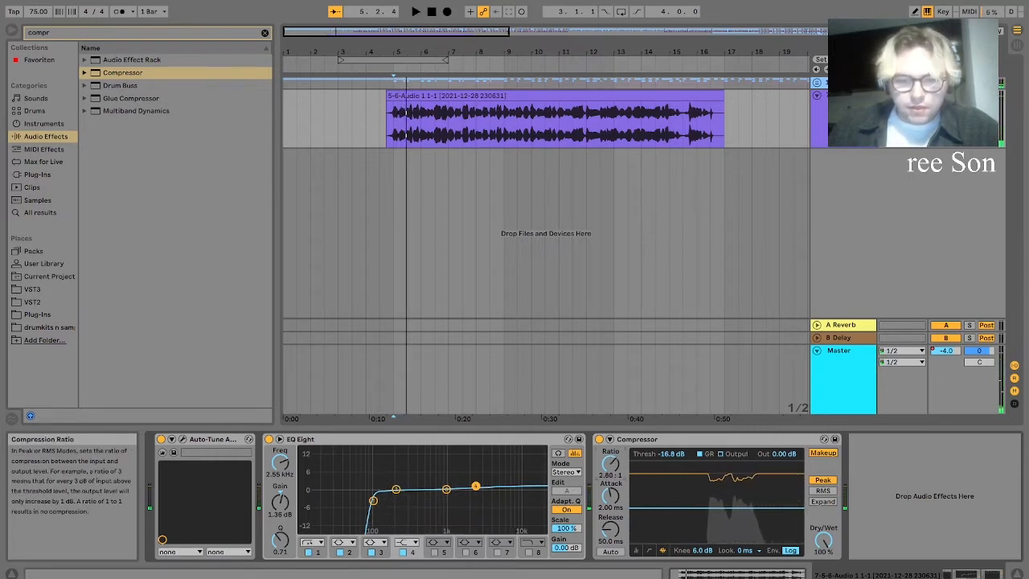
key("space")
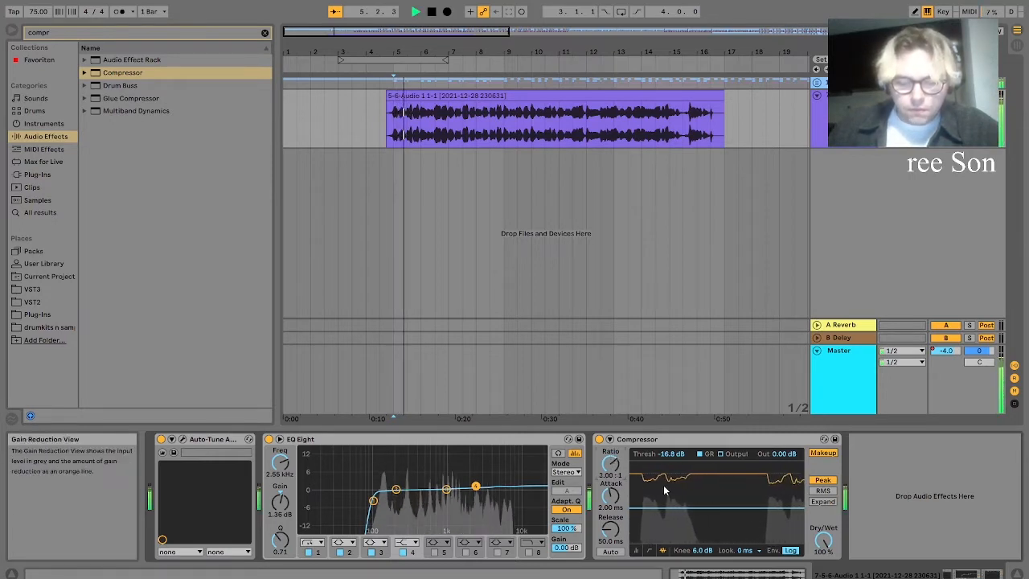
left_click(650, 552)
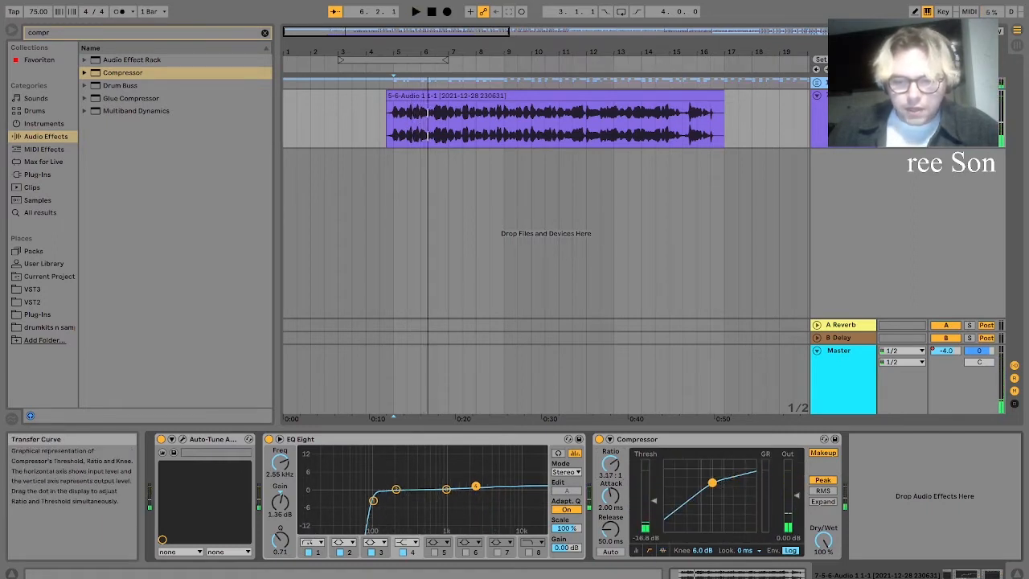
left_click_drag(712, 482, 713, 479)
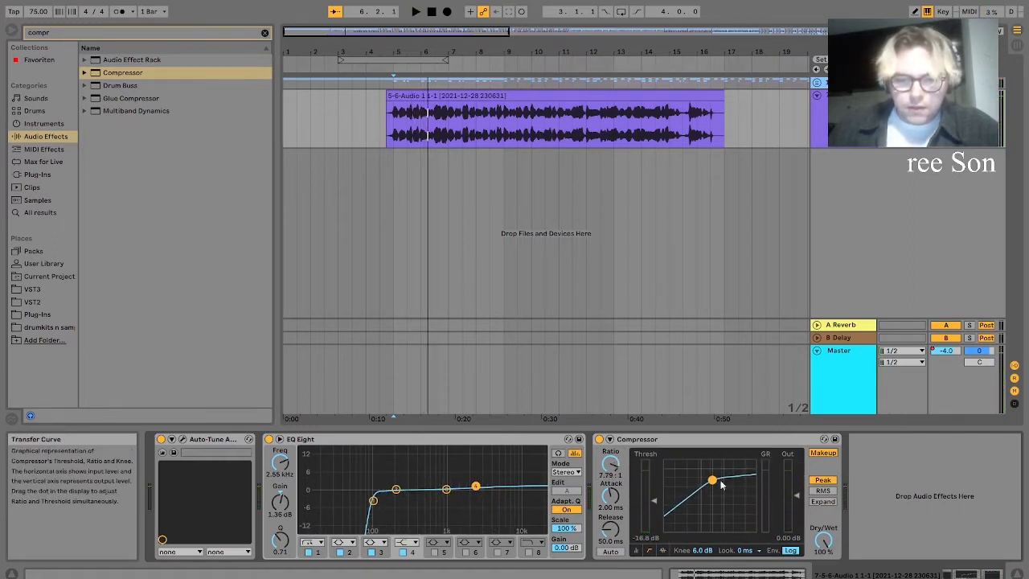
key("space")
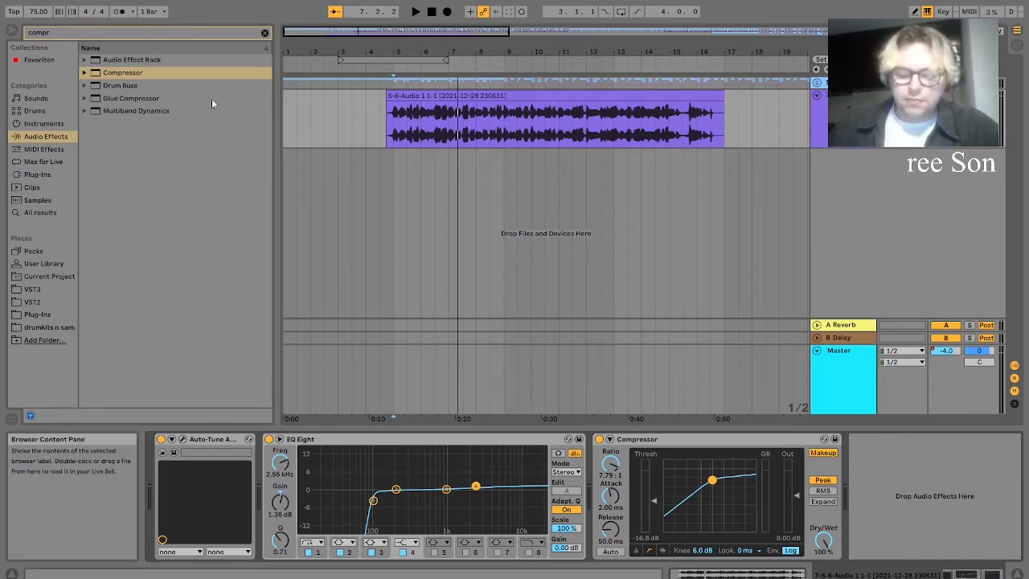
- Add a Reverb after the Compressor with its Dry/Wet at 21%, and audition the vocal
left_click(70, 30)
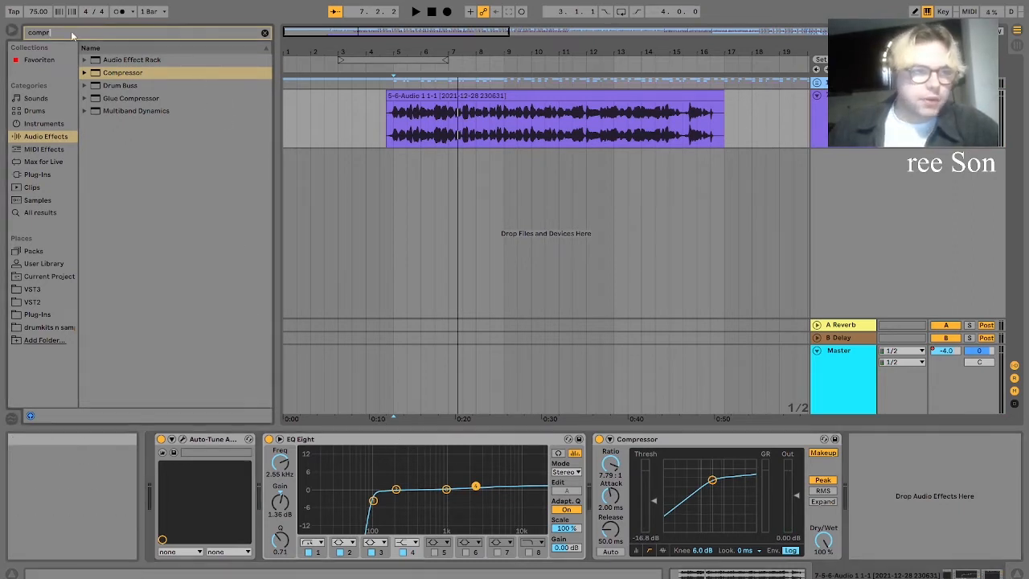
type("rever")
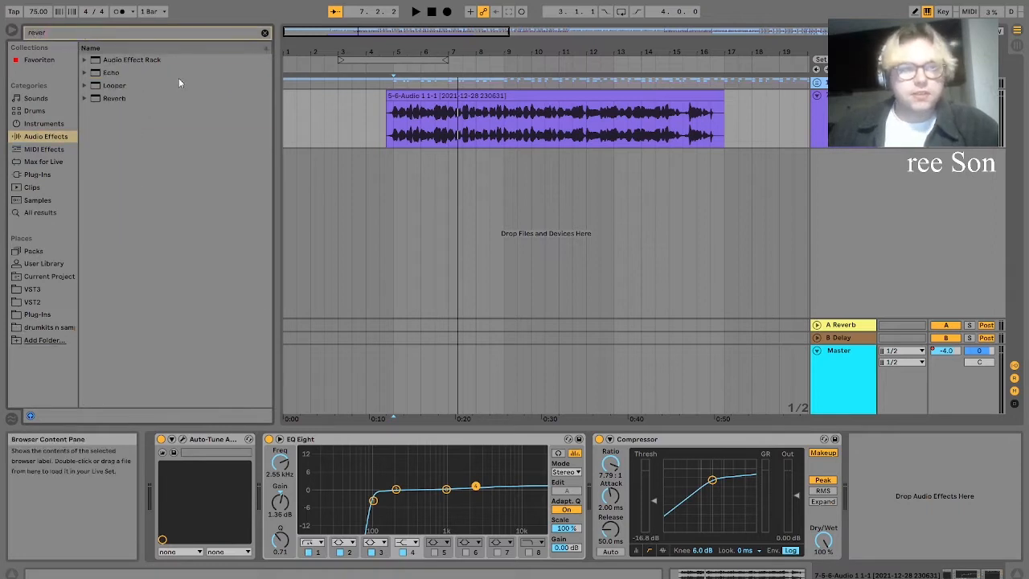
left_click(133, 100)
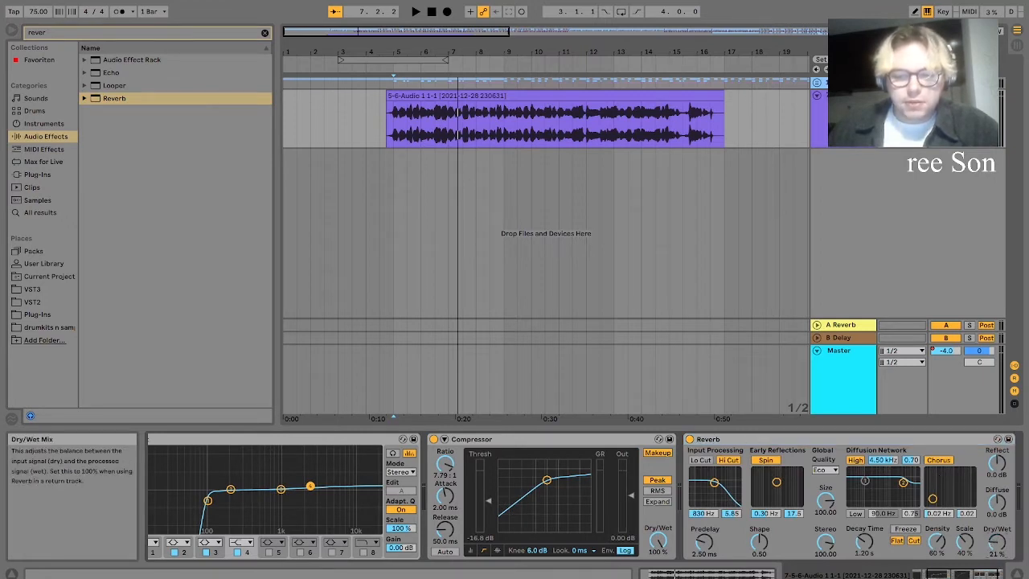
key("space")
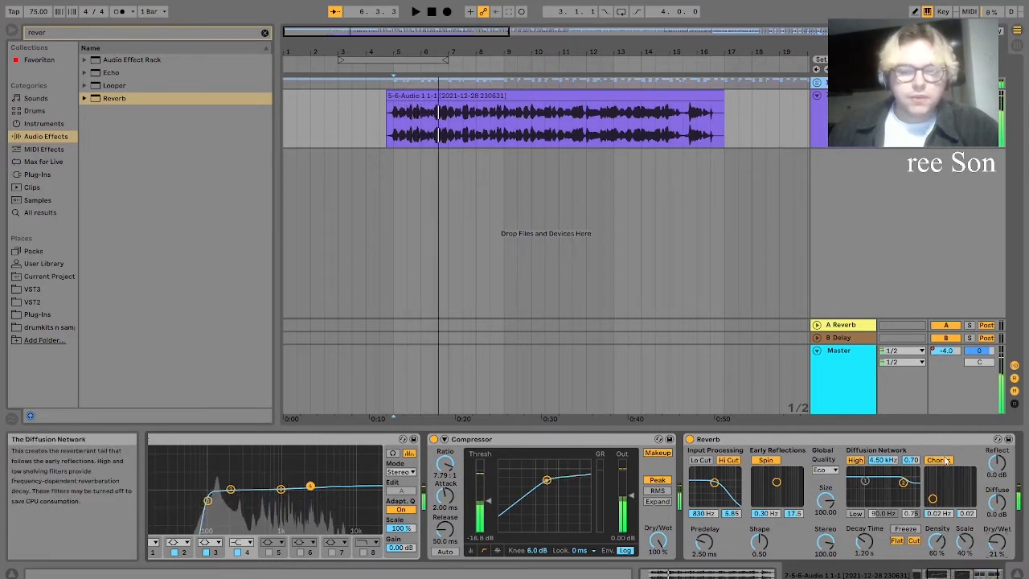
key("space")
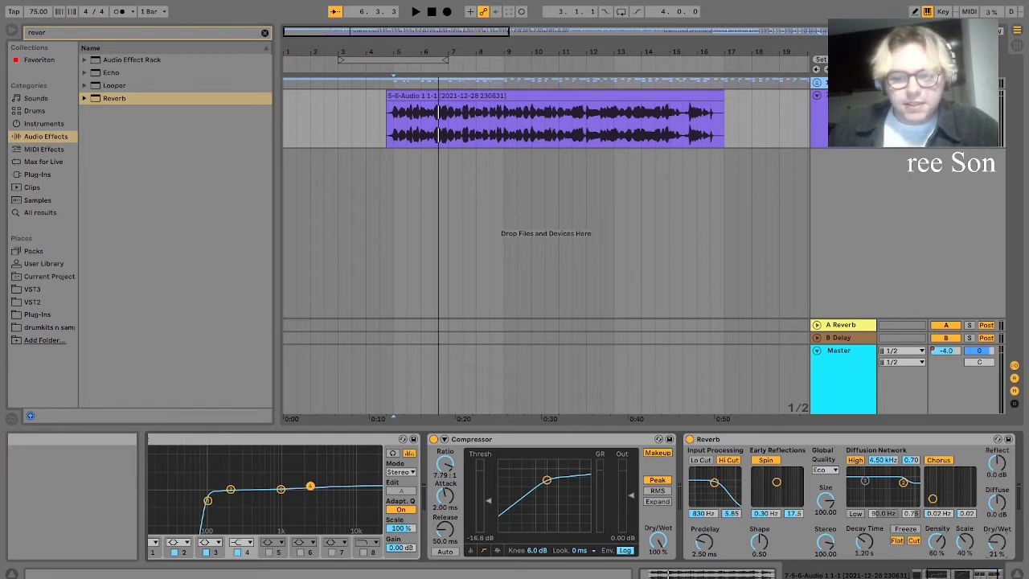
- Add the ValhallaSupermassive_x64 plug-in after the Reverb on the vocal track and audition the result
left_click(989, 573)
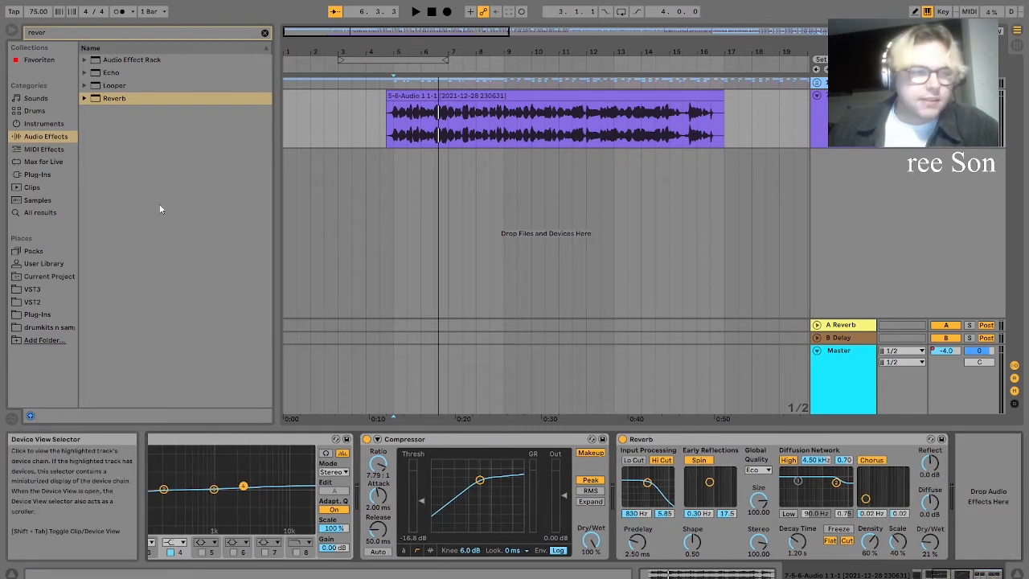
left_click(60, 173)
left_click(265, 33)
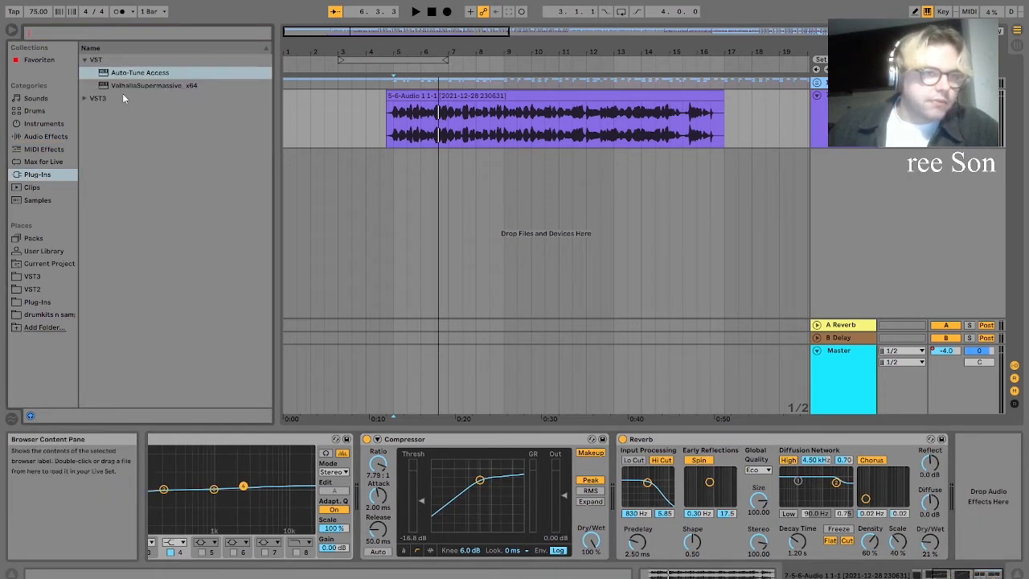
left_click(130, 84)
left_click_drag(980, 527, 979, 527)
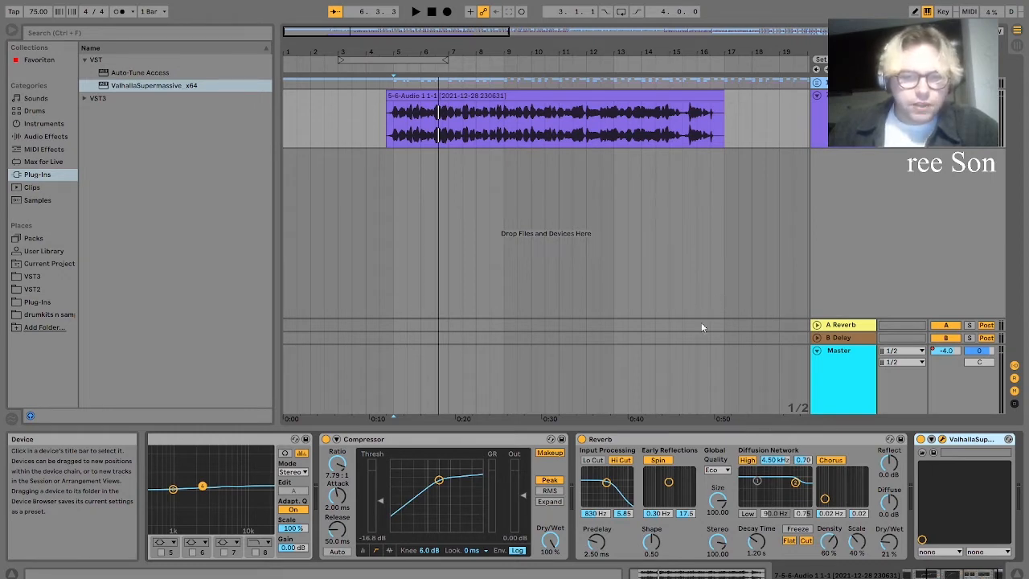
key("space")
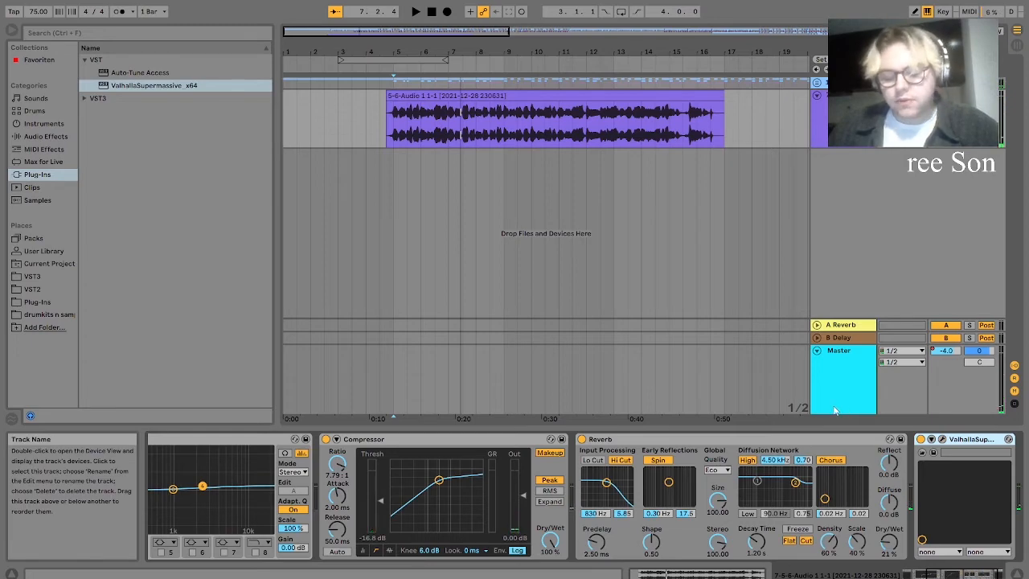
scroll(505, 335, "down", 4)
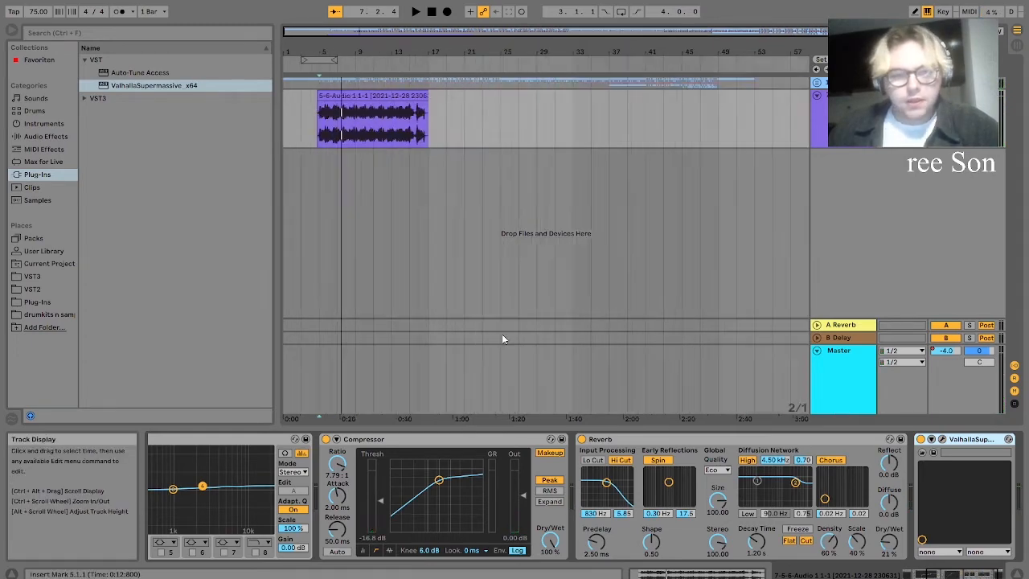
scroll(341, 136, "up", 5)
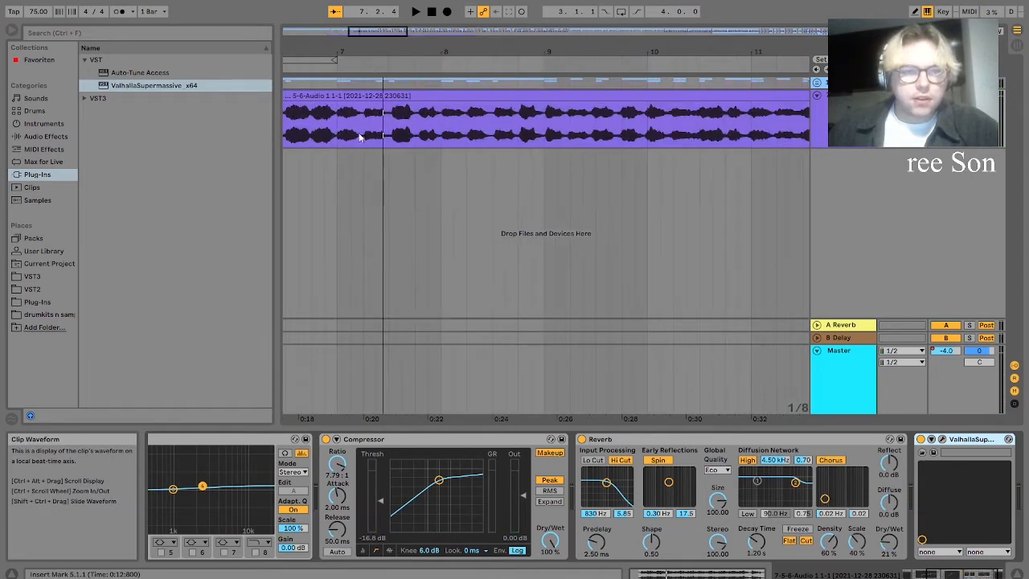
scroll(455, 140, "down", 2)
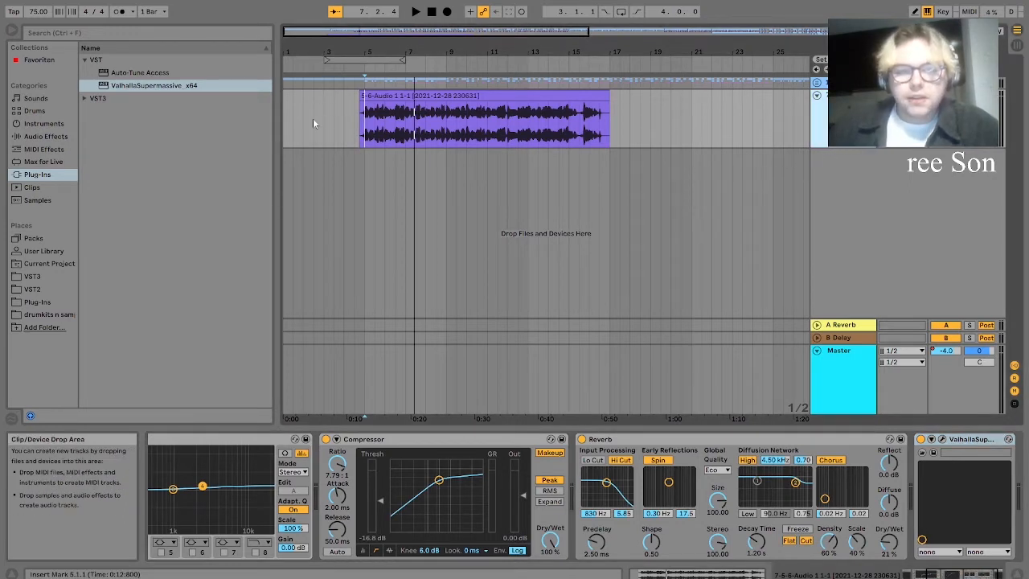
left_click_drag(363, 121, 568, 138)
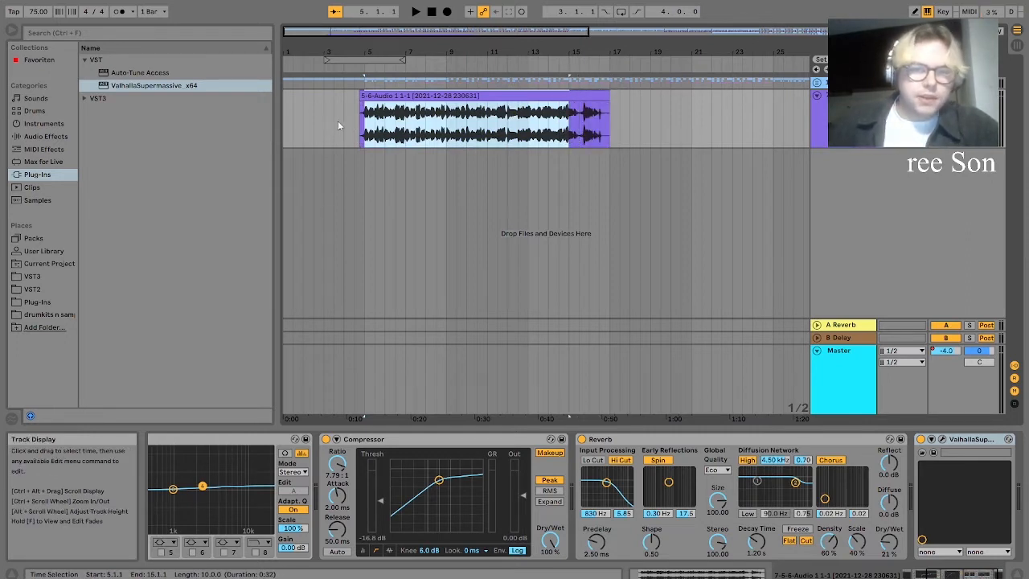
left_click_drag(337, 122, 721, 141)
left_click_drag(629, 139, 347, 132)
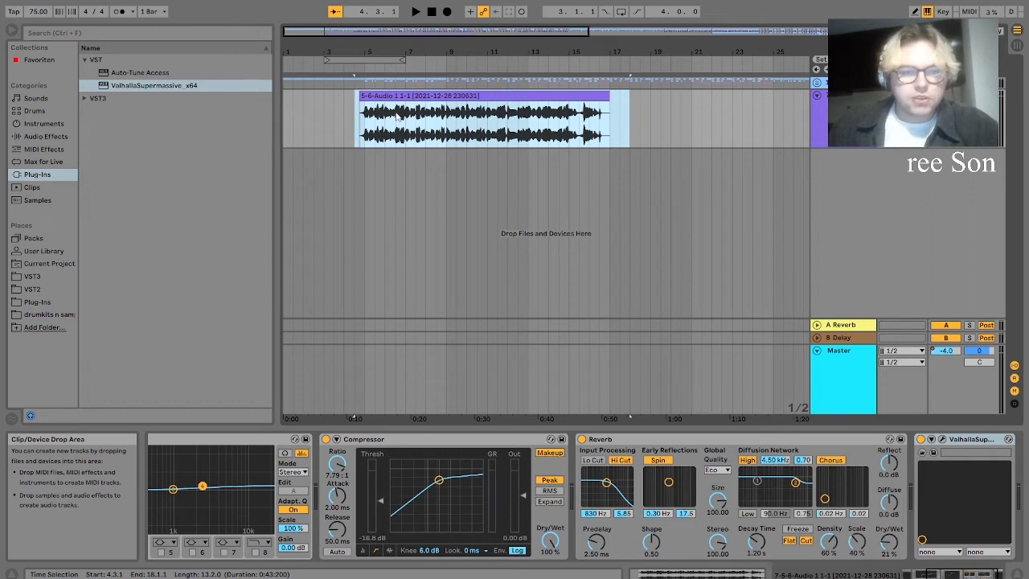
left_click(734, 268)
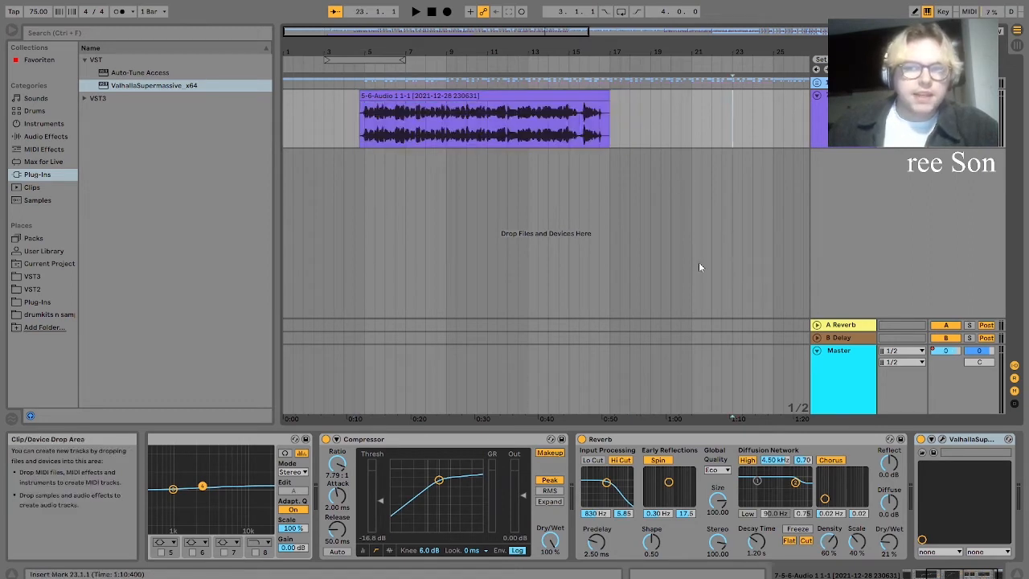
- Add two empty audio tracks below the vocal track
left_click(865, 226)
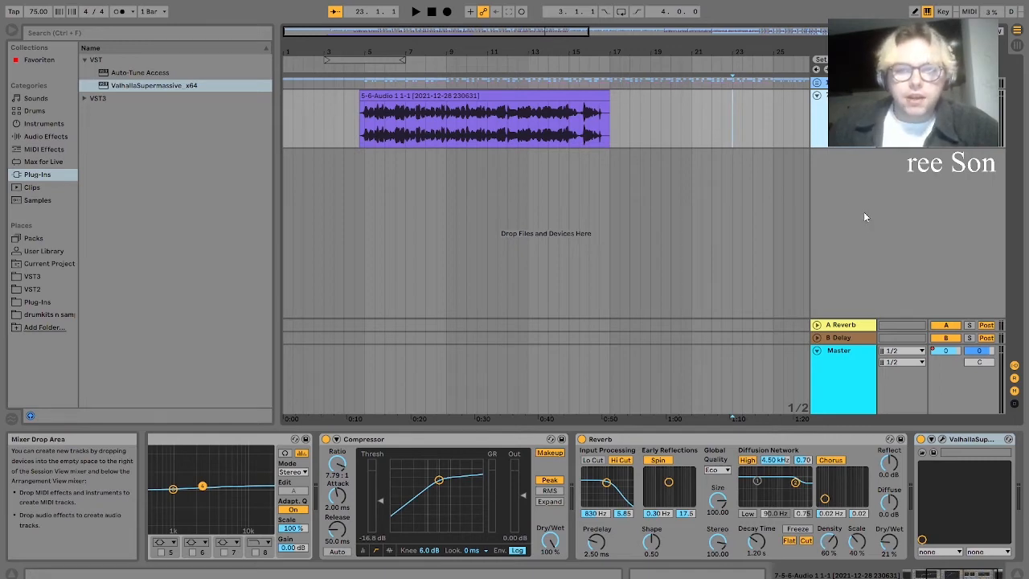
key("ctrl+t")
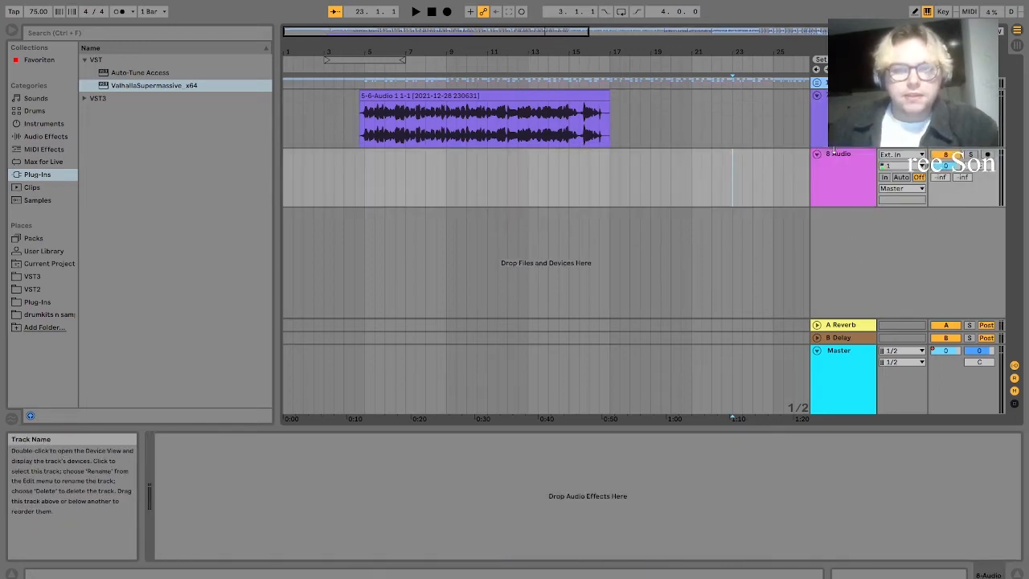
key("ctrl+t")
left_click(847, 202)
- Trim the start of the vocal clip to bar 5
left_click(511, 108)
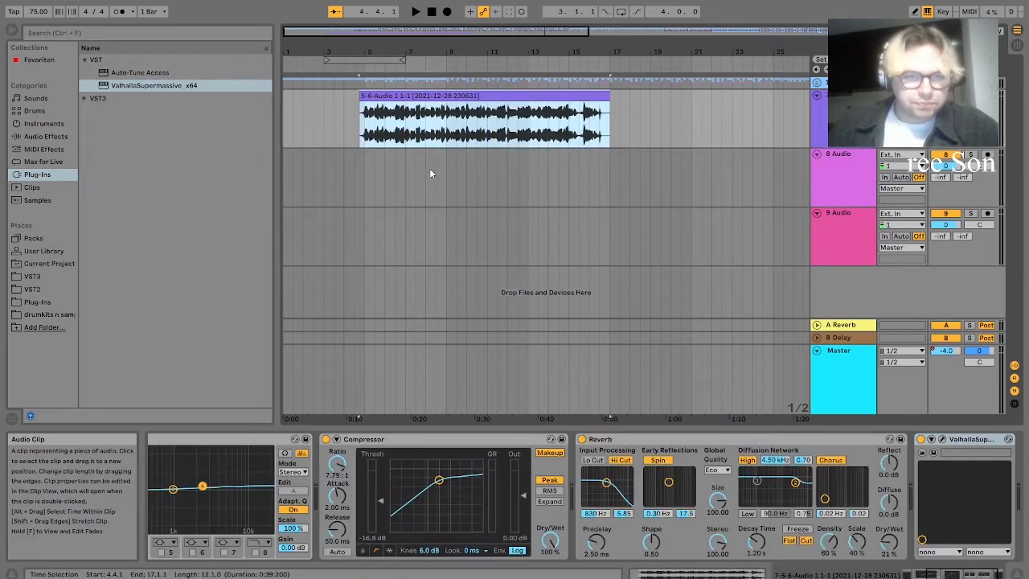
left_click_drag(360, 109, 364, 113)
- Try pasting the vocal clip at bar 5 on the first new audio track, and delete both new tracks
left_click(366, 178)
key("ctrl+v")
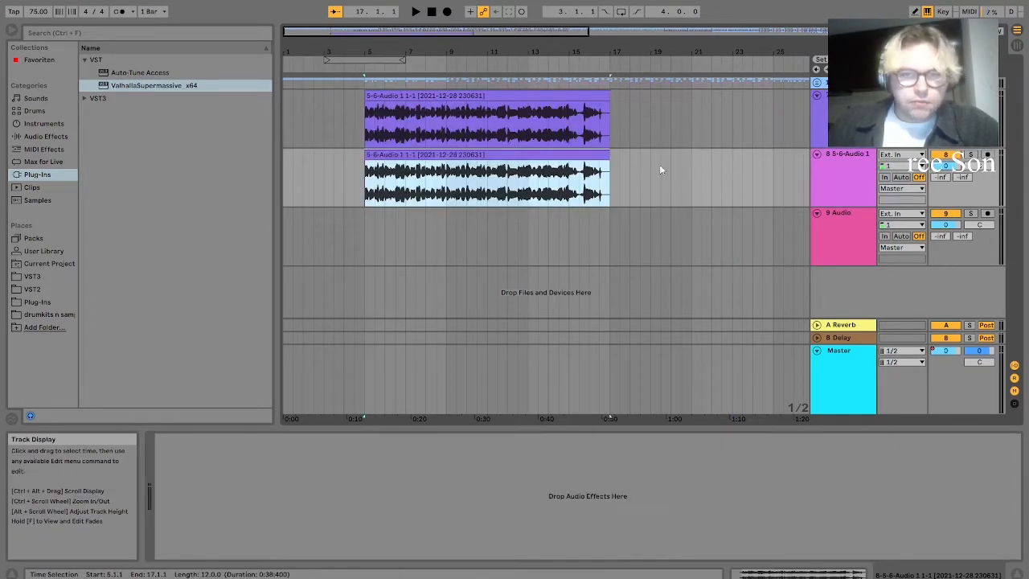
left_click(838, 181)
key("Delete")
key("Delete")
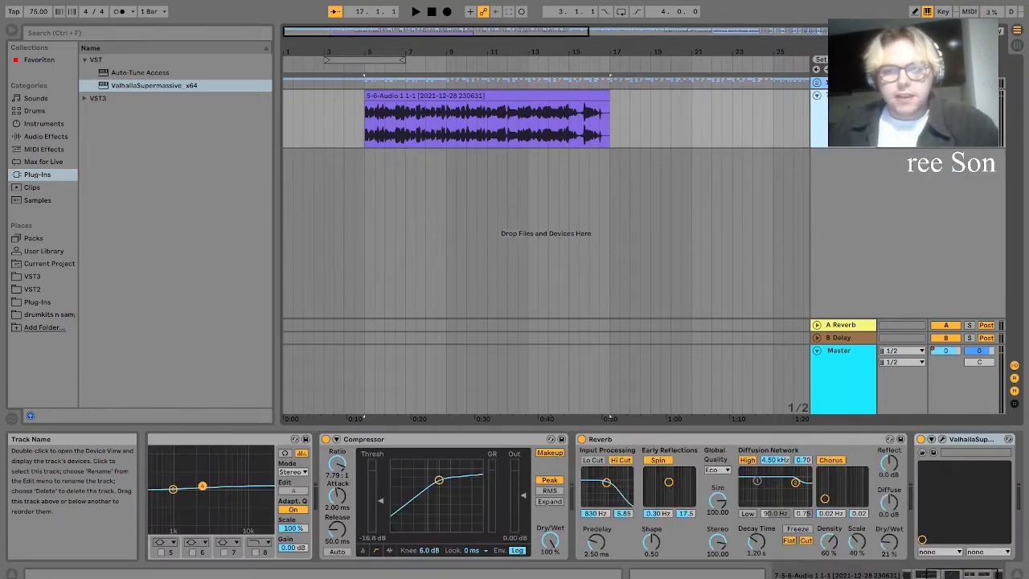
- Duplicate the vocal track twice, including its clip and effects chain
key("ctrl+z")
key("ctrl+z")
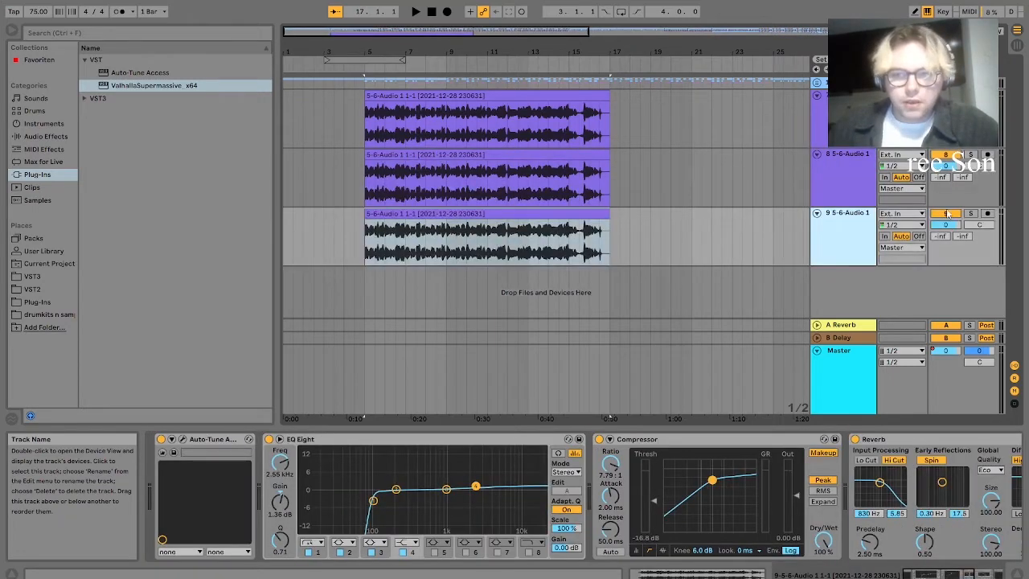
- Pan the first duplicate vocal track left and the second to 50R, and set both volumes to -6.2 dB
left_click_drag(979, 166, 979, 205)
left_click_drag(947, 165, 947, 173)
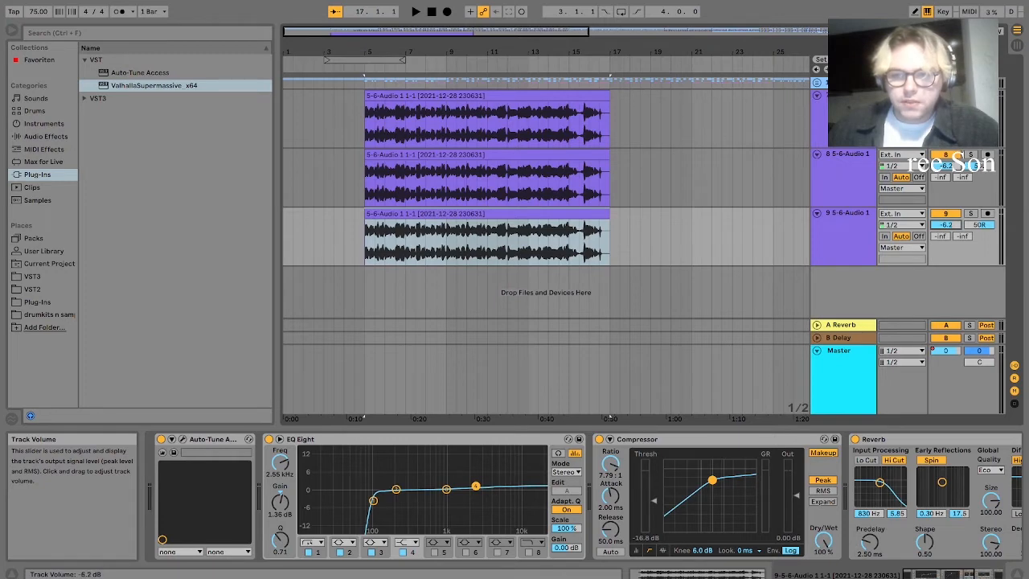
- Check the effects chains copied onto the two duplicate vocal tracks
left_click_drag(941, 574, 971, 574)
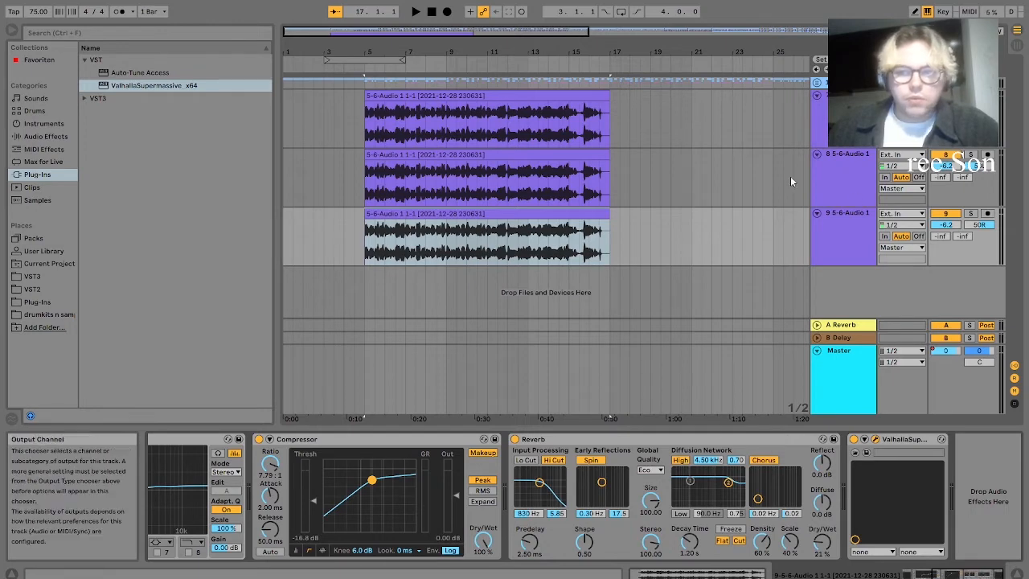
left_click(835, 219)
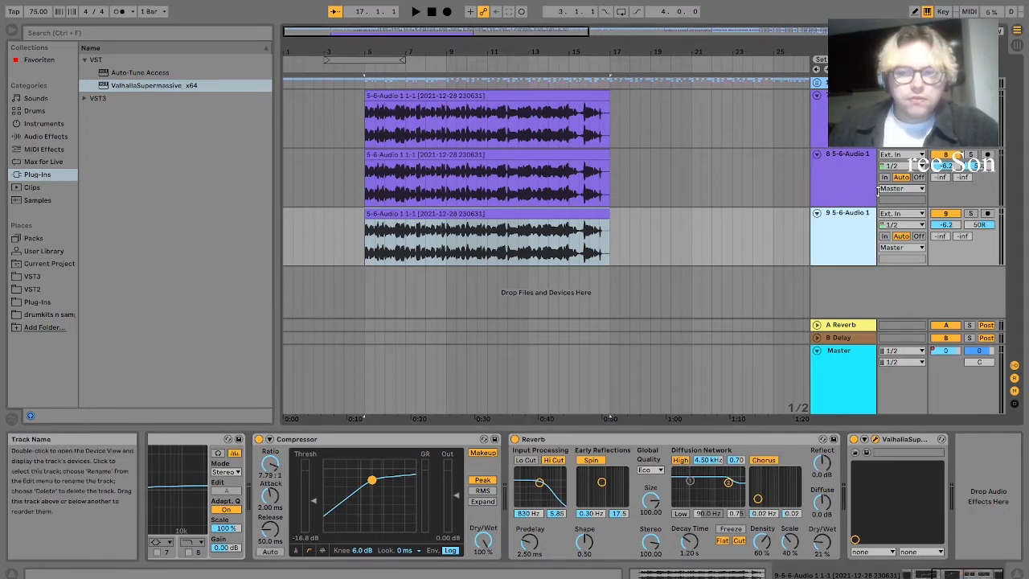
left_click(849, 189)
left_click_drag(935, 574, 976, 574)
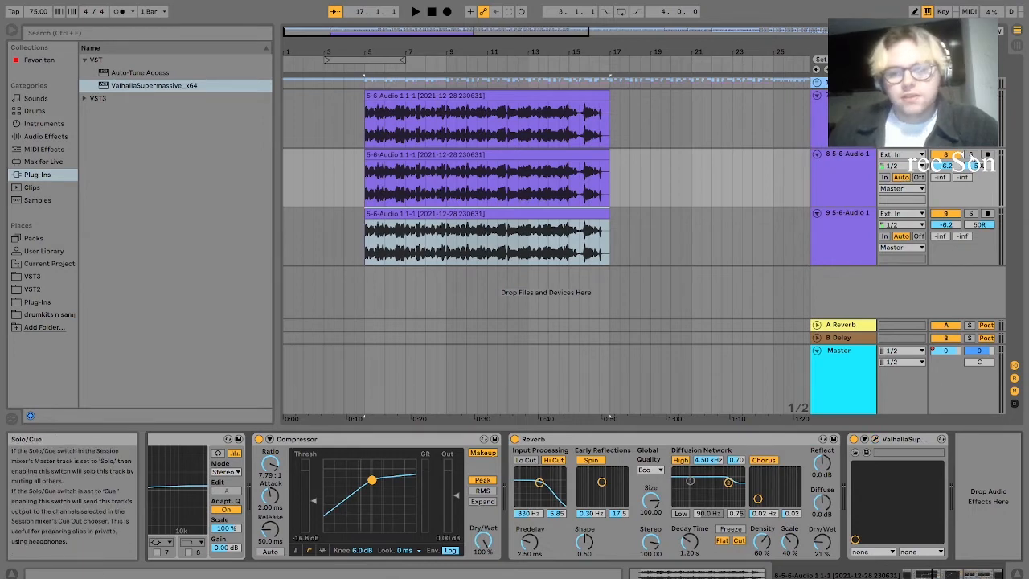
- Audition the duplicate vocal tracks in solo from bar 5, and restore playback of all tracks
left_click(367, 200)
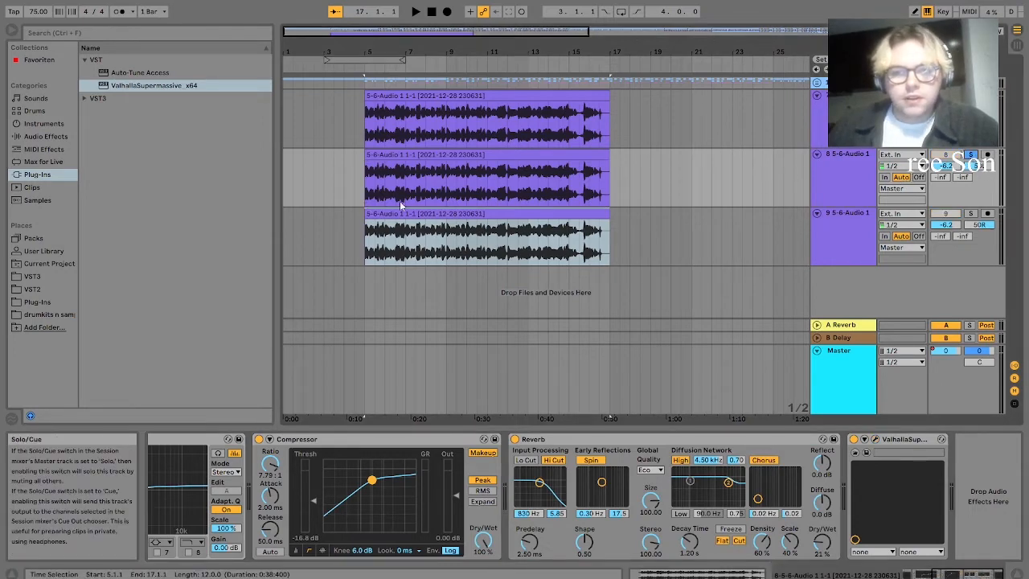
key("space")
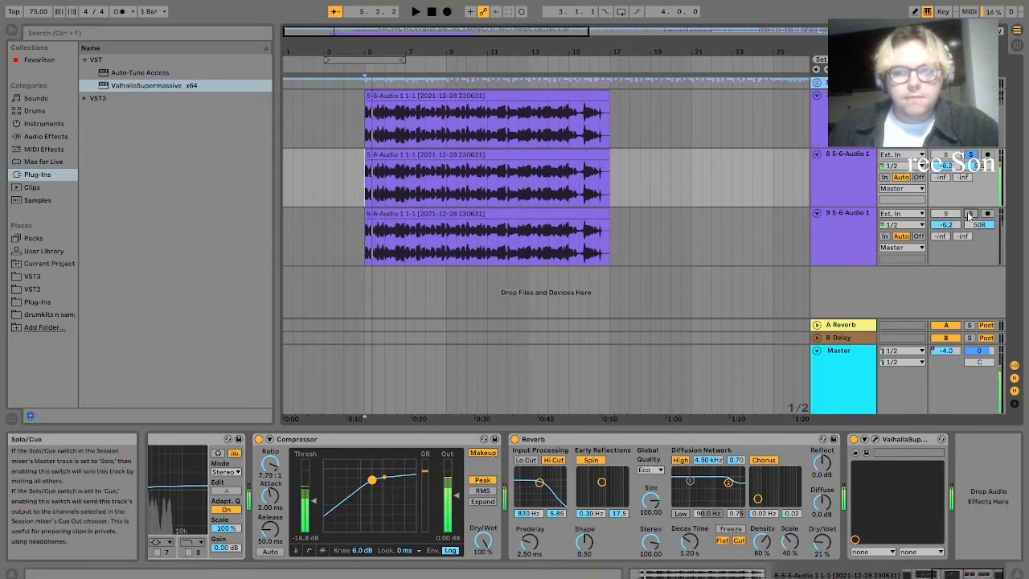
left_click(970, 214)
left_click(971, 214)
key("space")
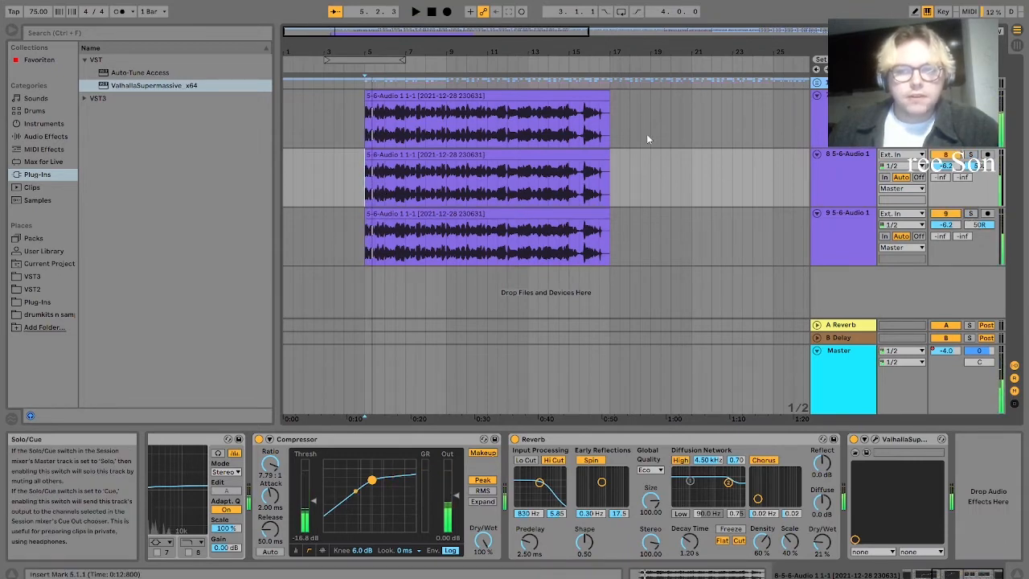
- Play all three vocal layers from bar 5 and lower both duplicate tracks to about -7.4 dB
left_click(361, 126)
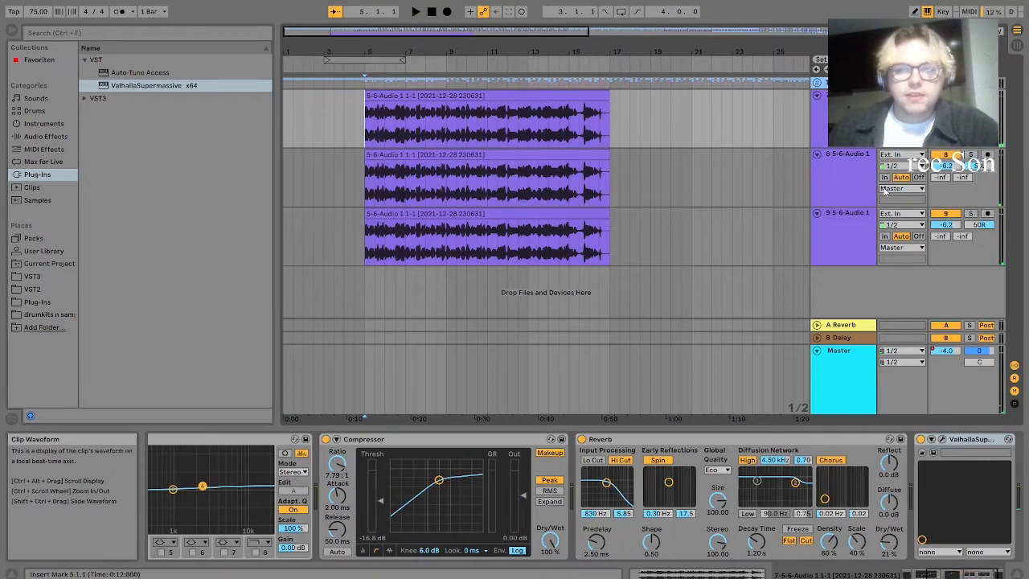
key("space")
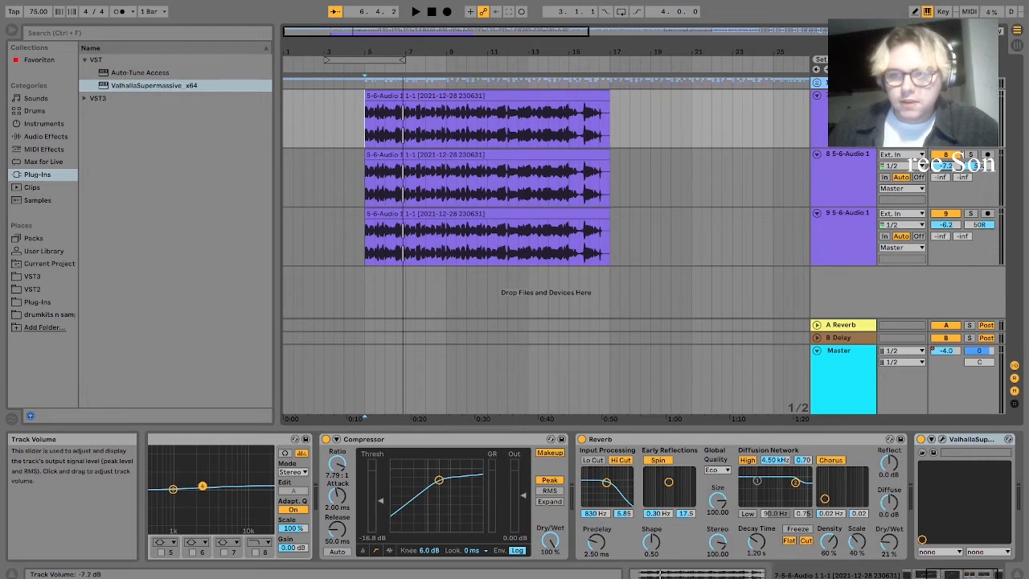
left_click_drag(947, 225, 946, 230)
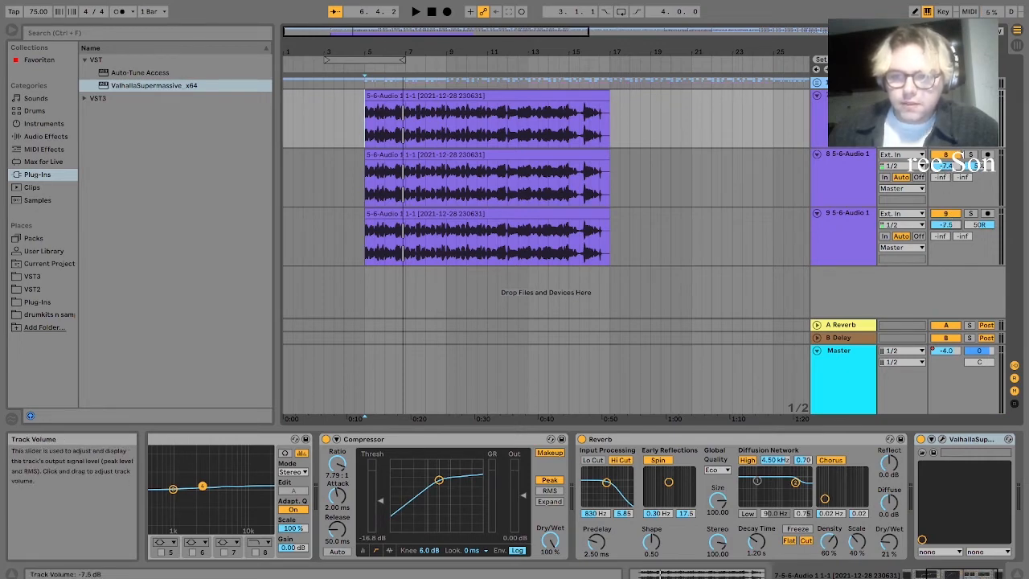
- Play the layered vocals from bar 8 to check the balance, and select the first duplicate's clip
key("space")
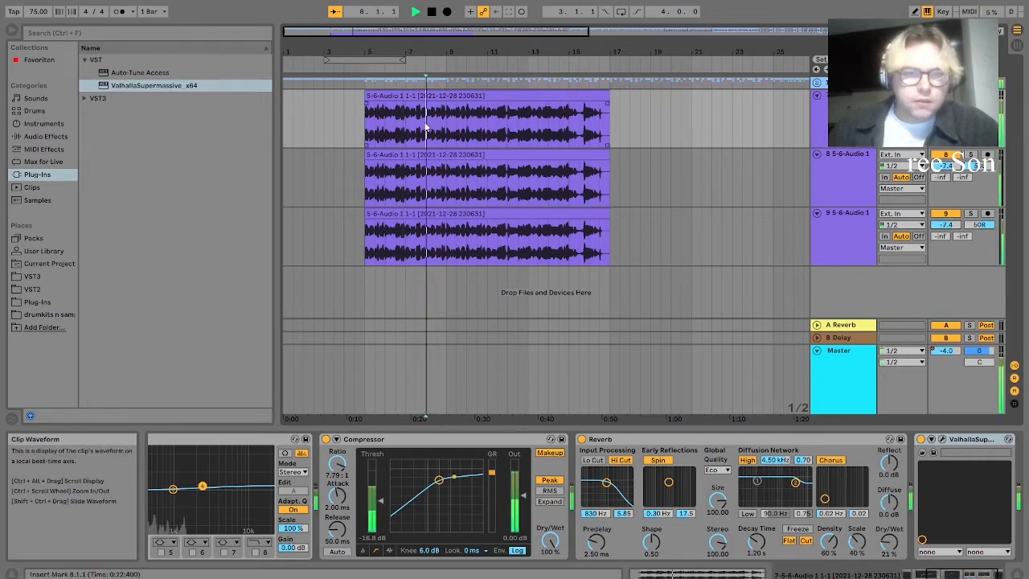
scroll(486, 161, "up", 5)
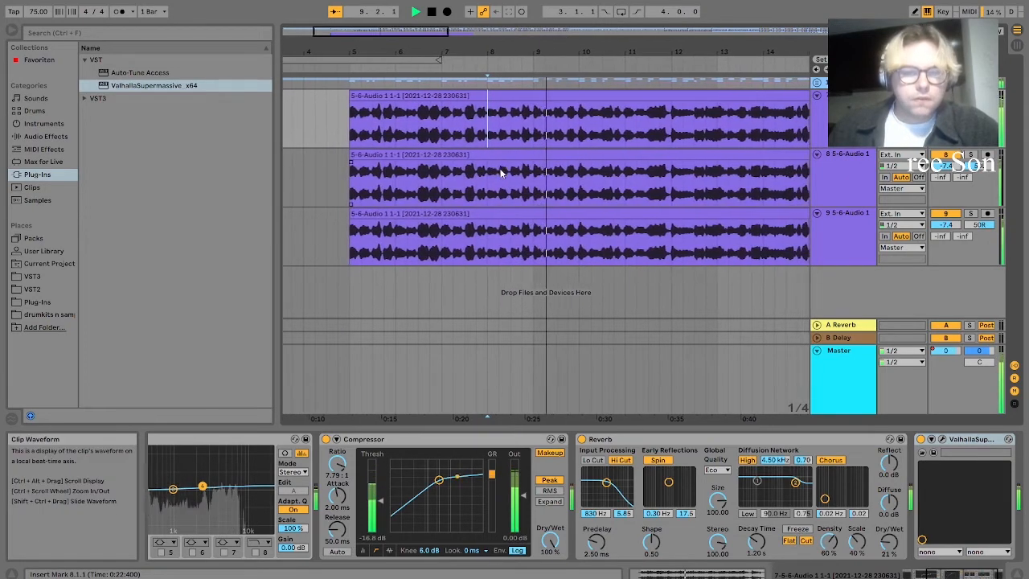
left_click(311, 156)
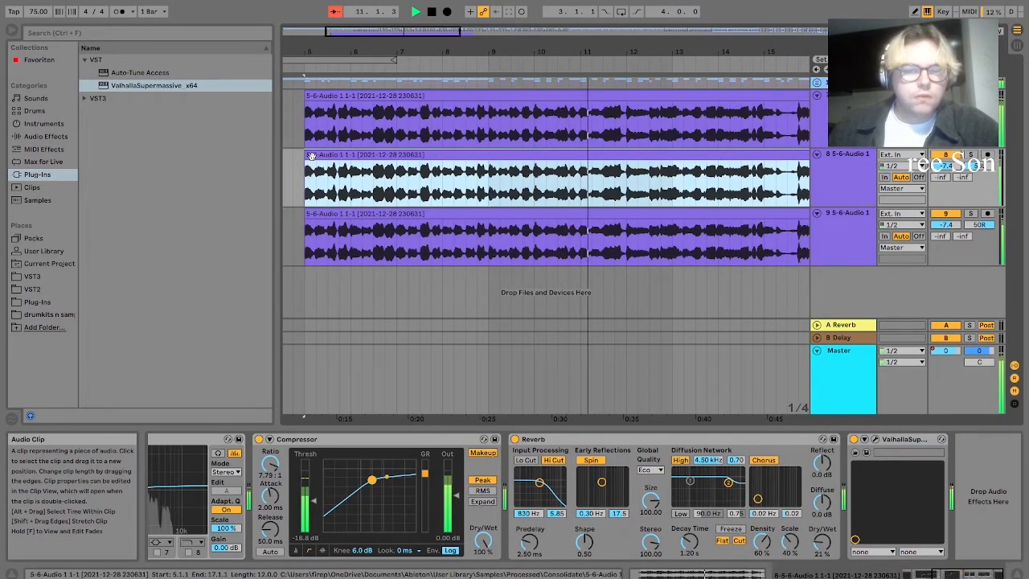
key("space")
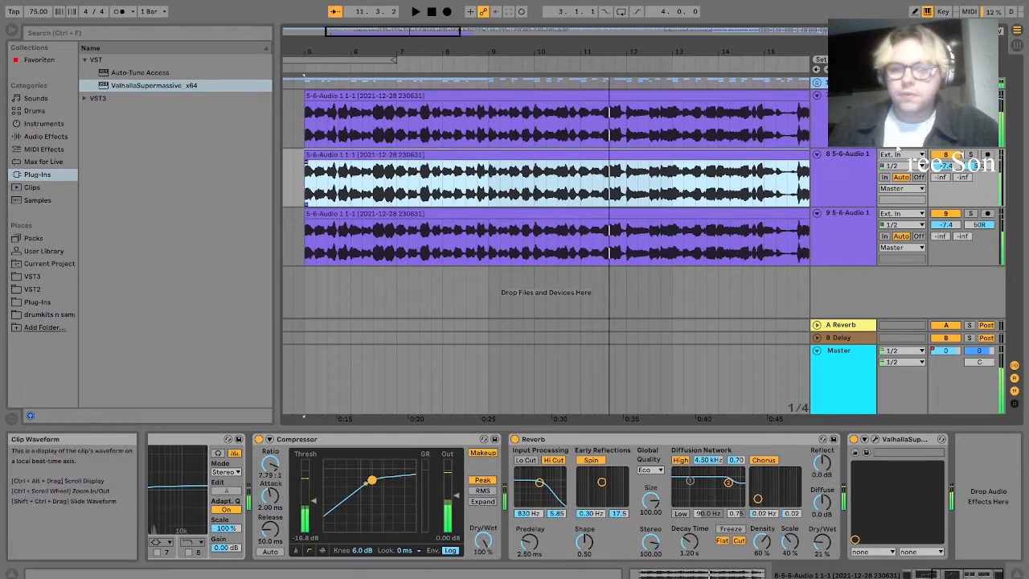
scroll(438, 189, "down", 3)
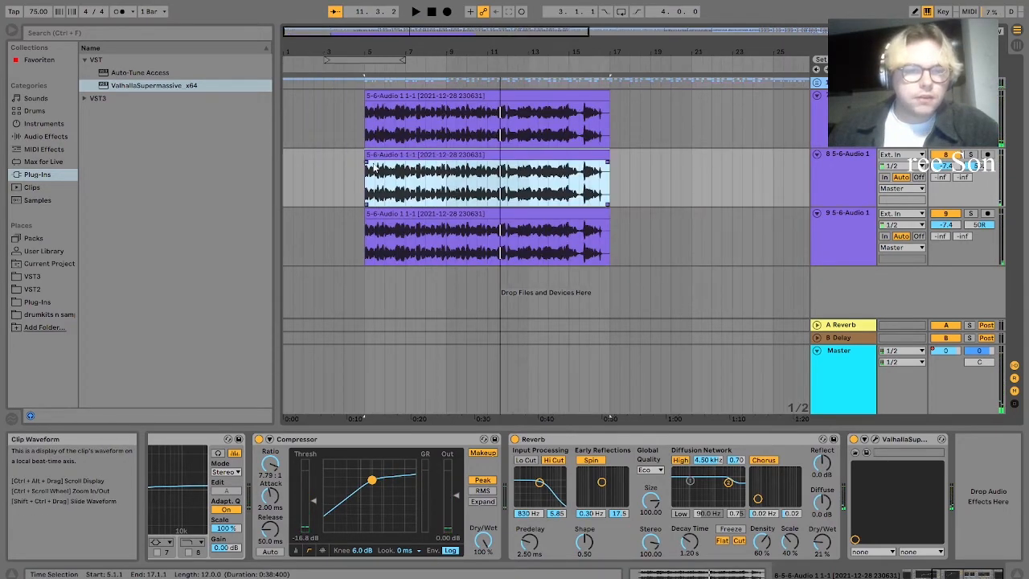
left_click_drag(368, 164, 448, 164)
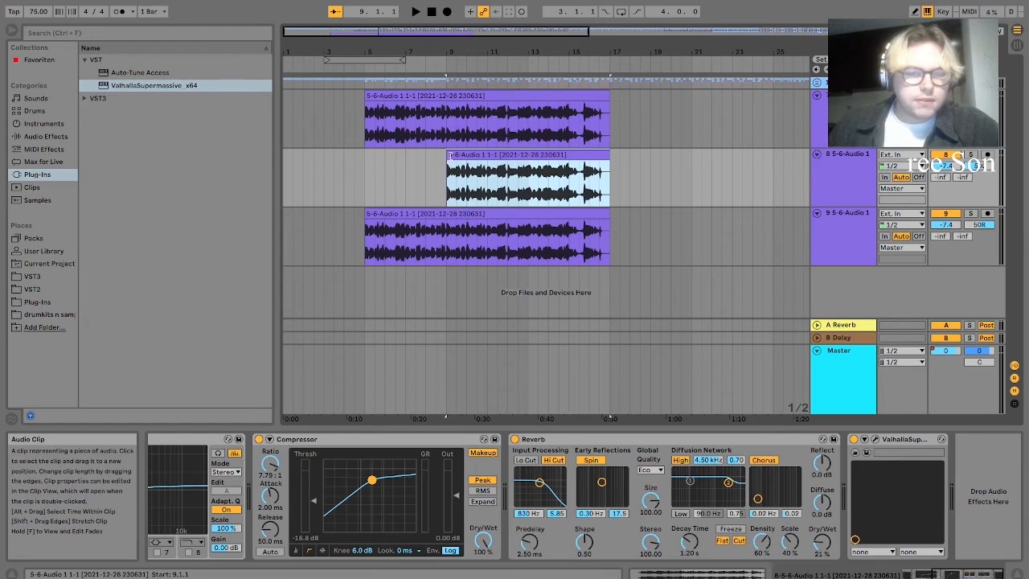
left_click_drag(449, 160, 365, 159)
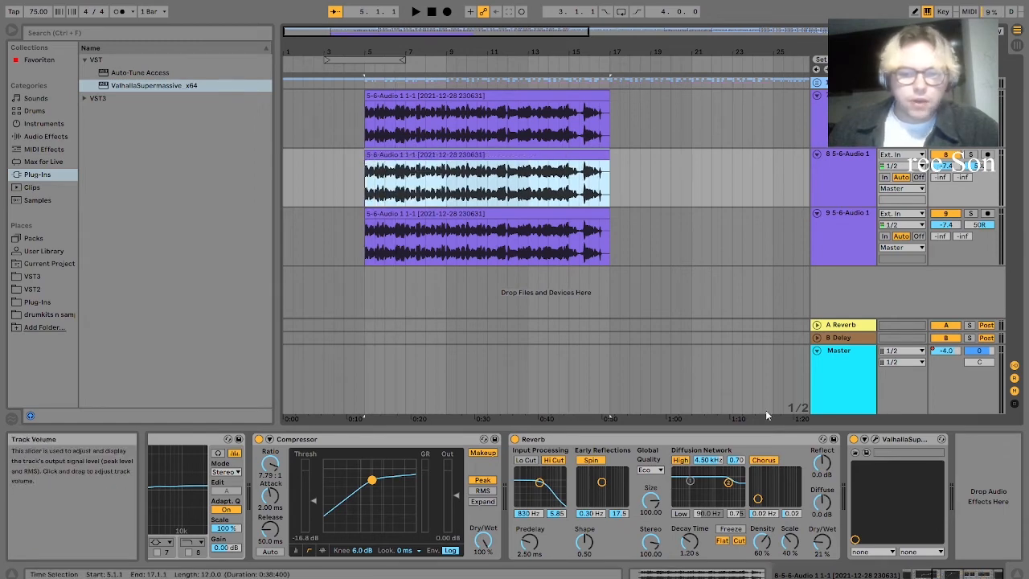
- Automate EQ Eight's filter 8 frequency on the first duplicate track, ramping up from 10 Hz at bar 5 to 18.0 kHz at bar 9
left_click(920, 576)
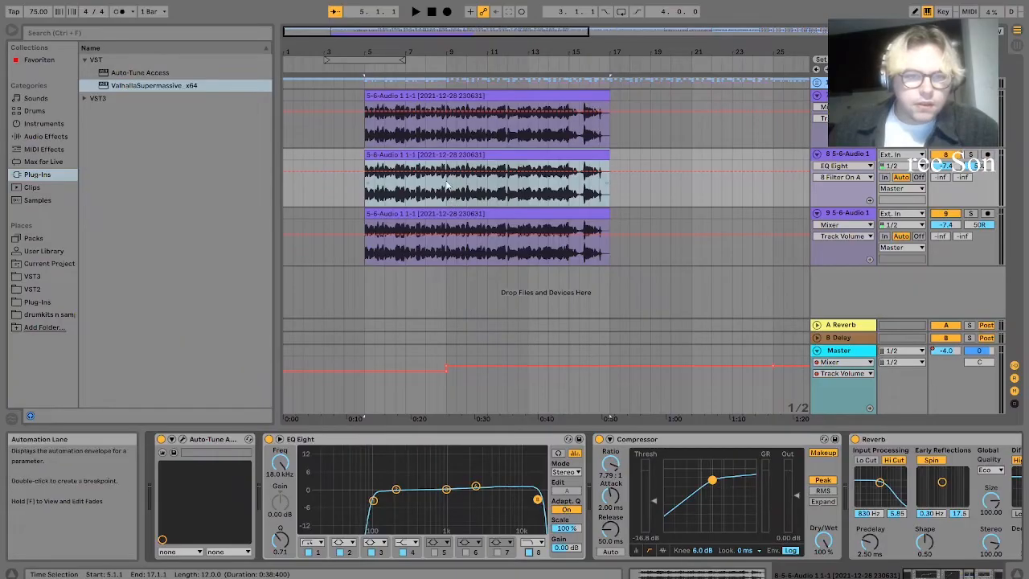
left_click(447, 171)
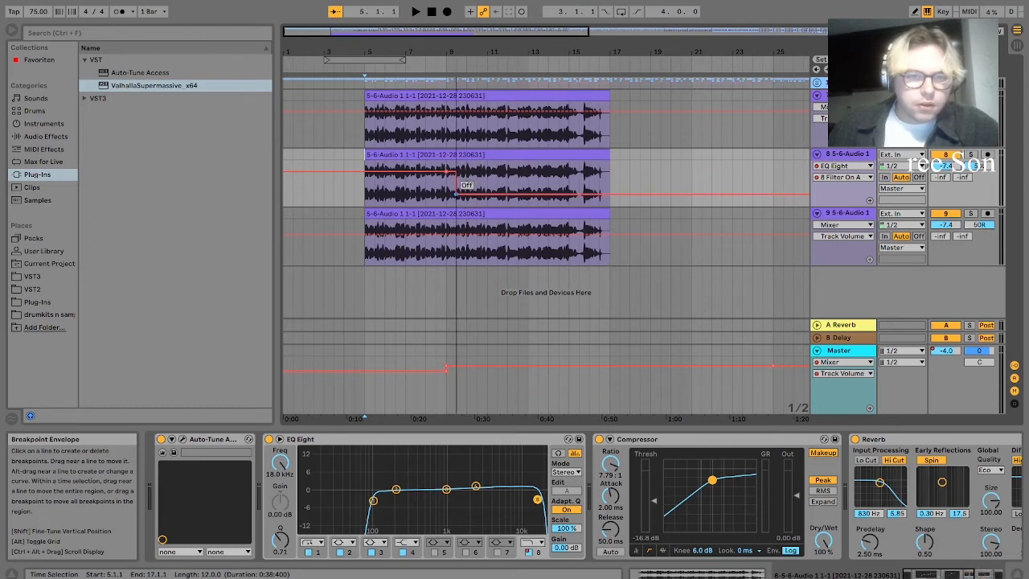
right_click(532, 552)
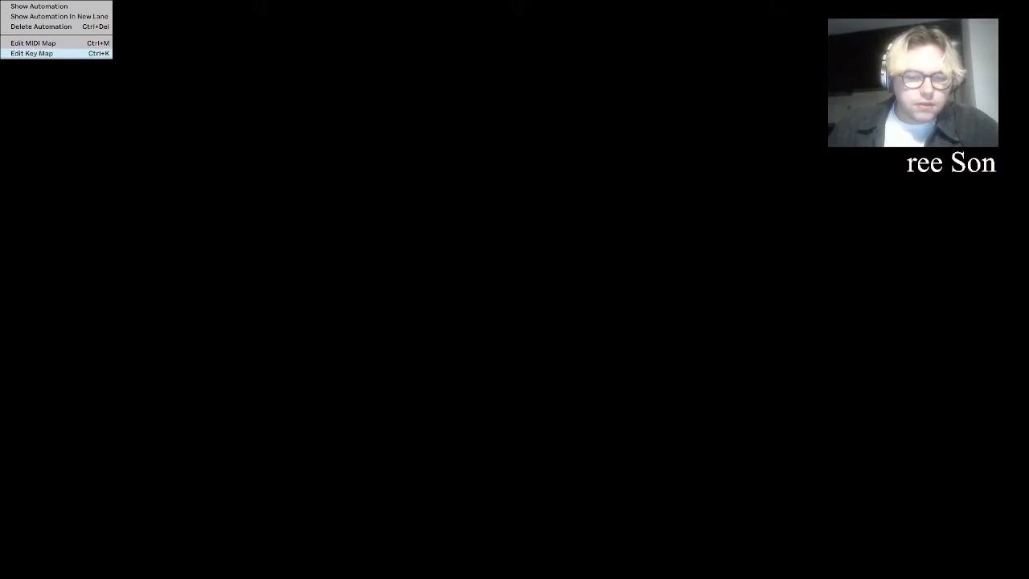
left_click(276, 460)
right_click(276, 461)
left_click(283, 467)
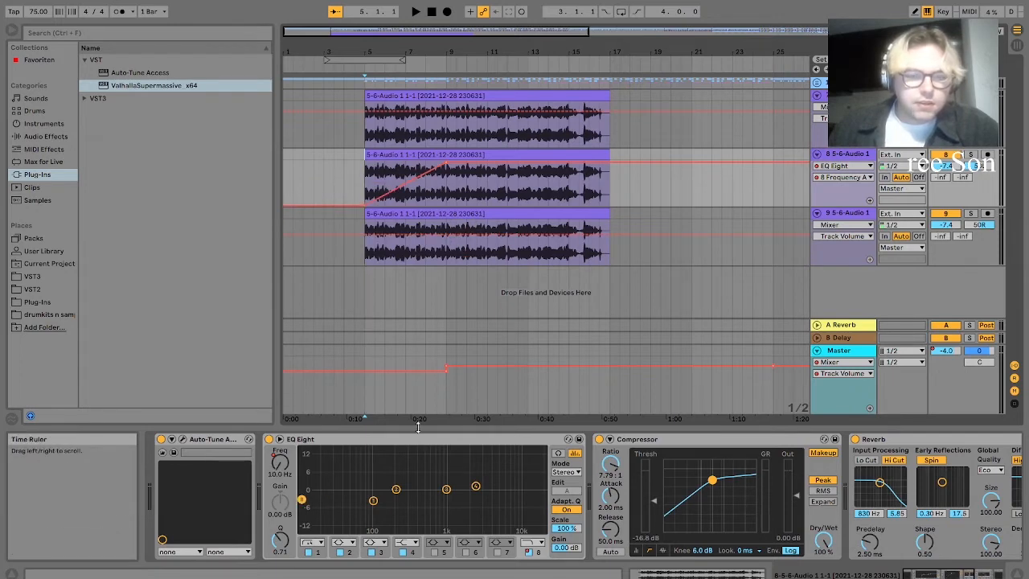
scroll(464, 449, "down", 3)
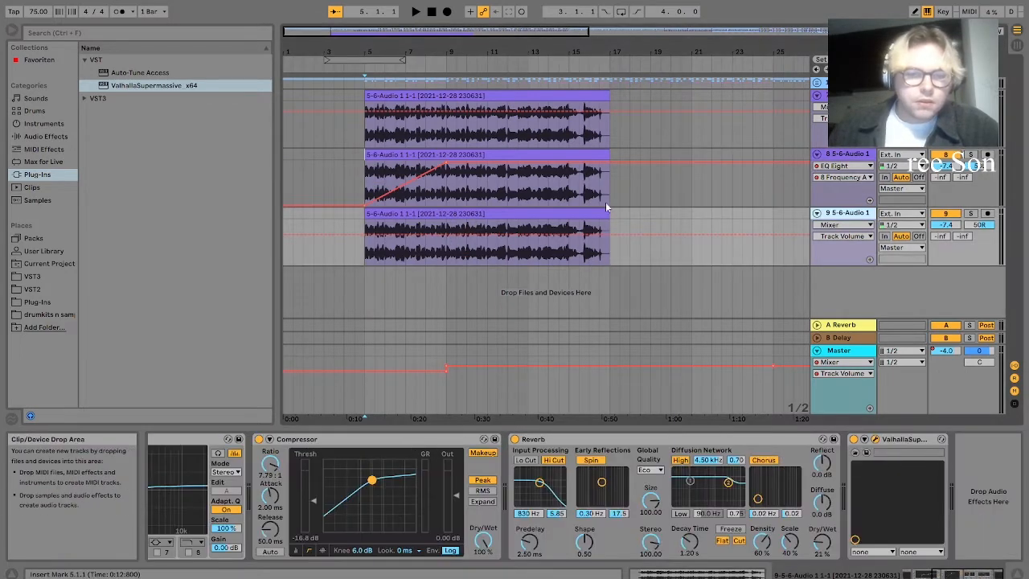
left_click(906, 574)
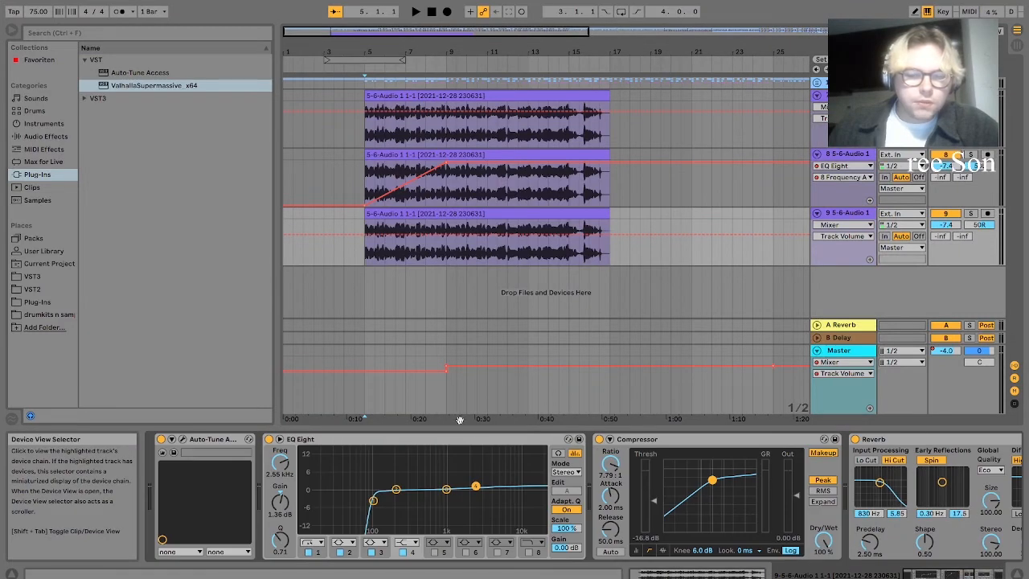
left_click(438, 439)
key("Delete")
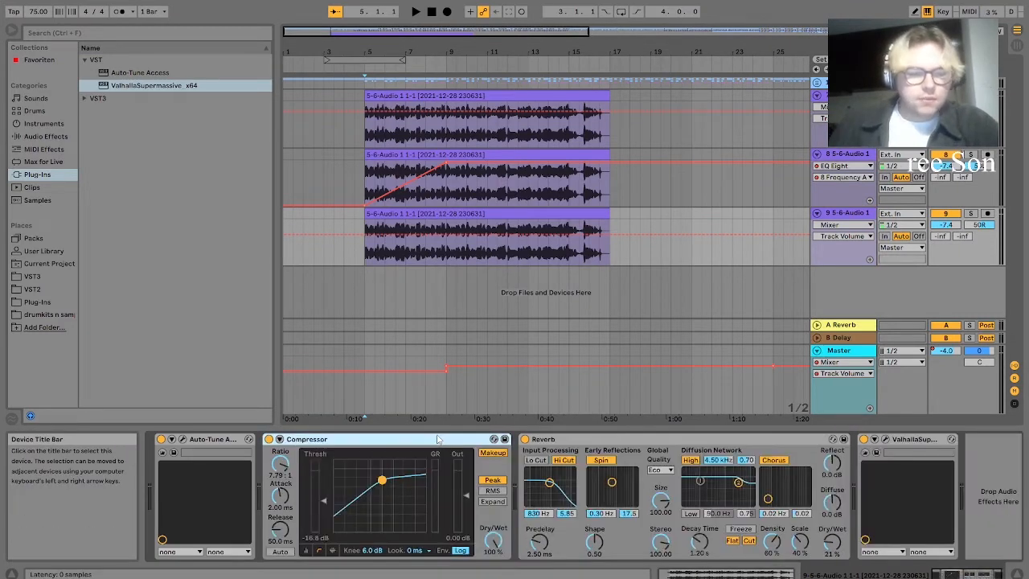
key("ctrl+z")
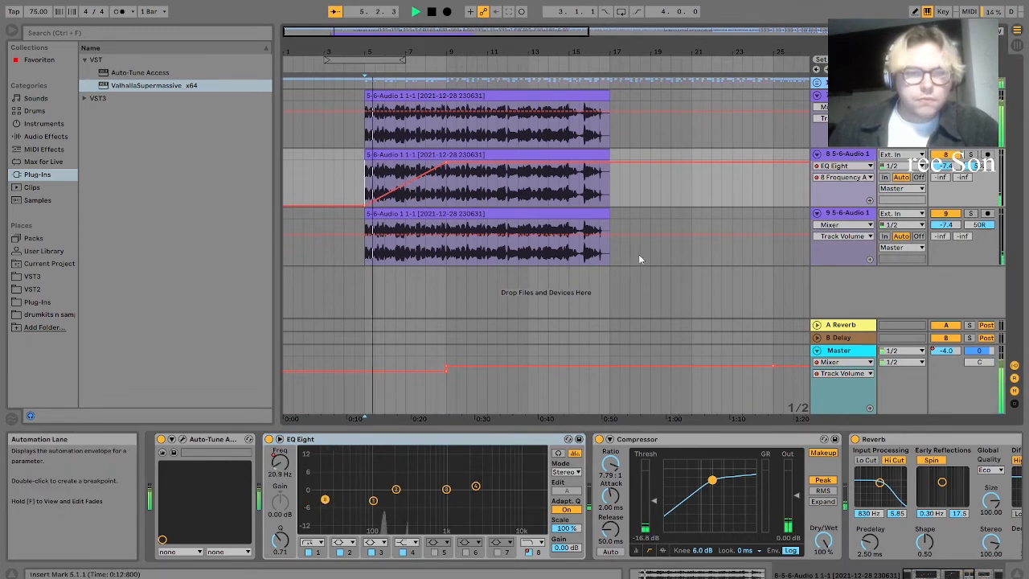
- Play the layered vocals from bar 5 through the filter sweep, and hide the automation lanes
key("plus")
key("plus")
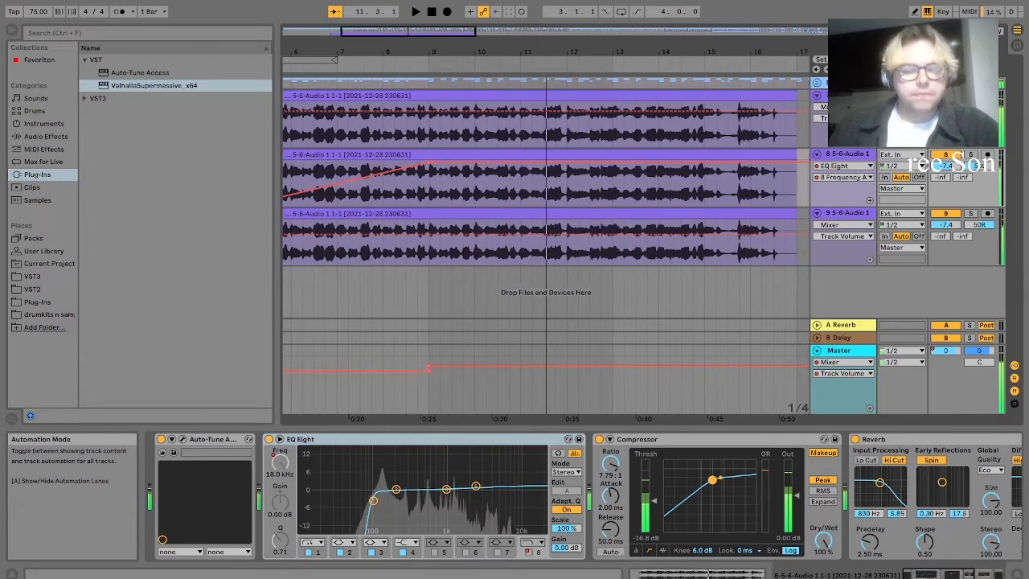
scroll(657, 118, "down", 3)
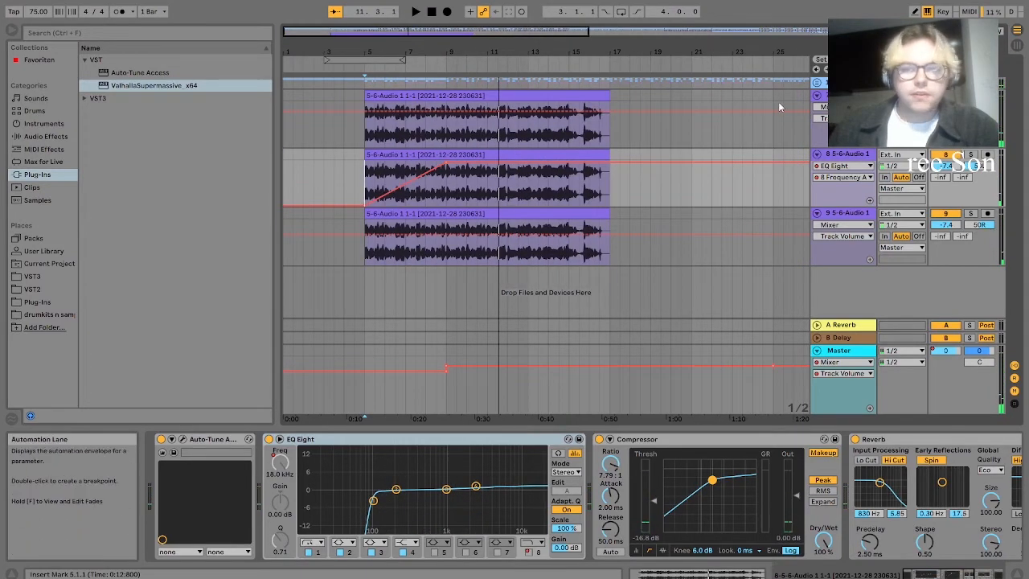
key("a")
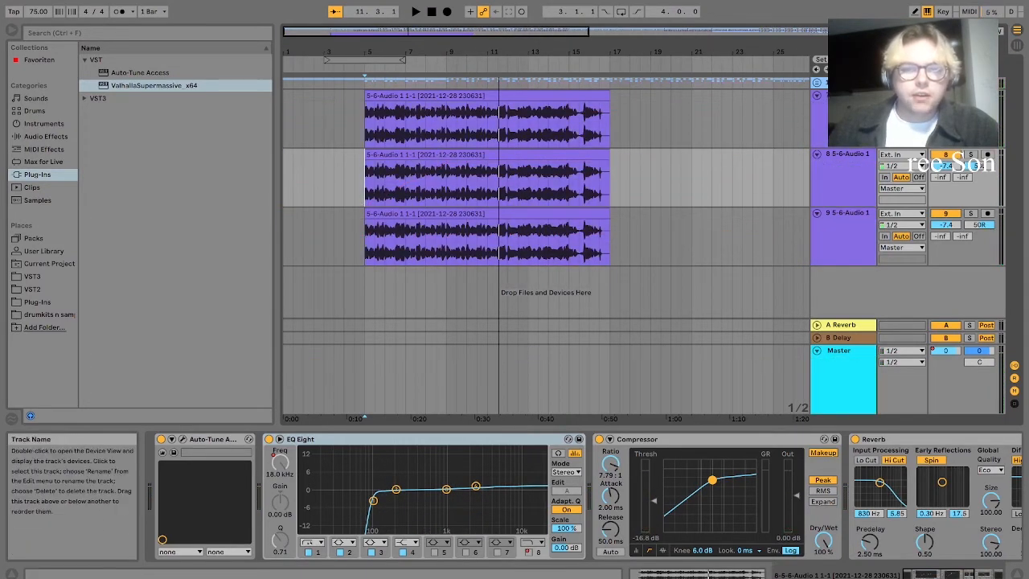
- Duplicate the main vocal track and delete the vocal clip from the copy, leaving its effects chain in place
left_click(441, 156)
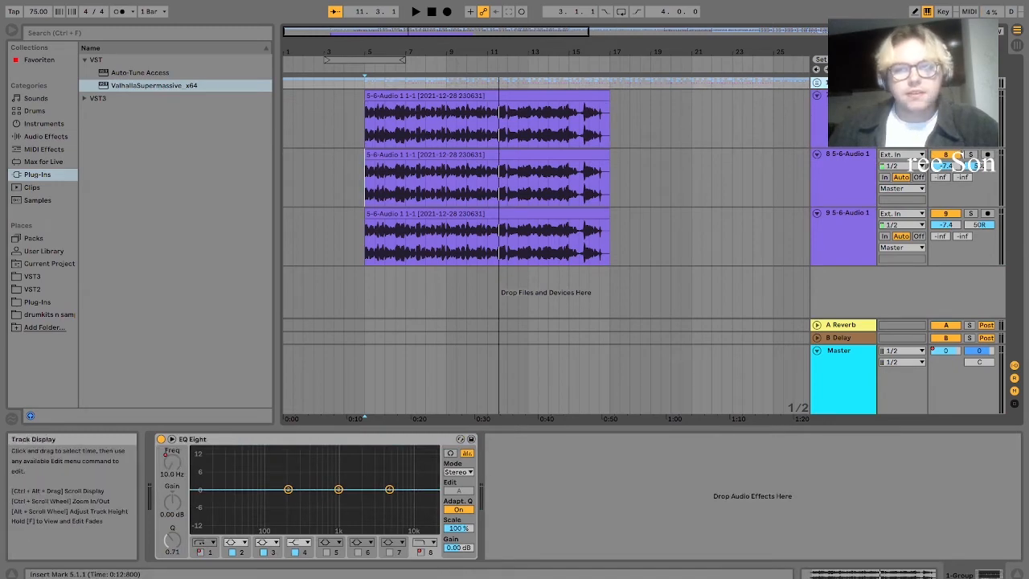
left_click(743, 135)
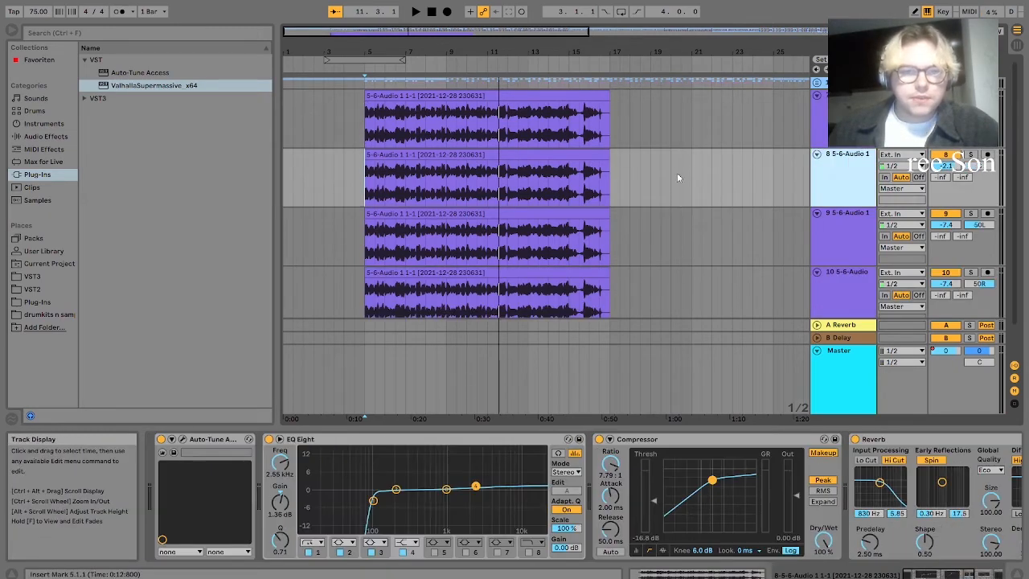
left_click_drag(677, 178, 304, 186)
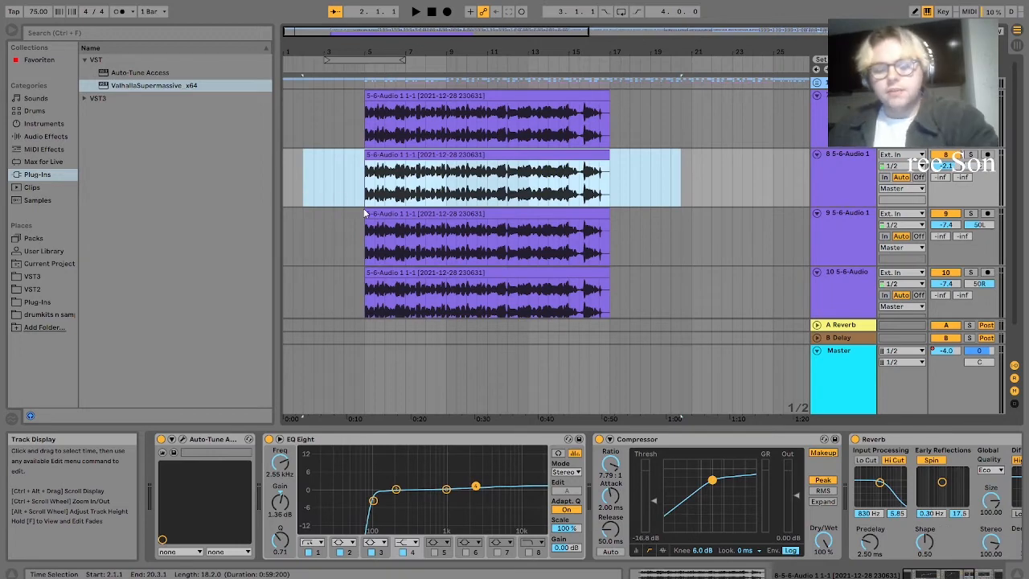
key("Delete")
- Play short passages of the main vocal around bars 9 and 10 to locate where each phrase starts and ends
left_click(440, 133)
scroll(440, 132, "up", 3)
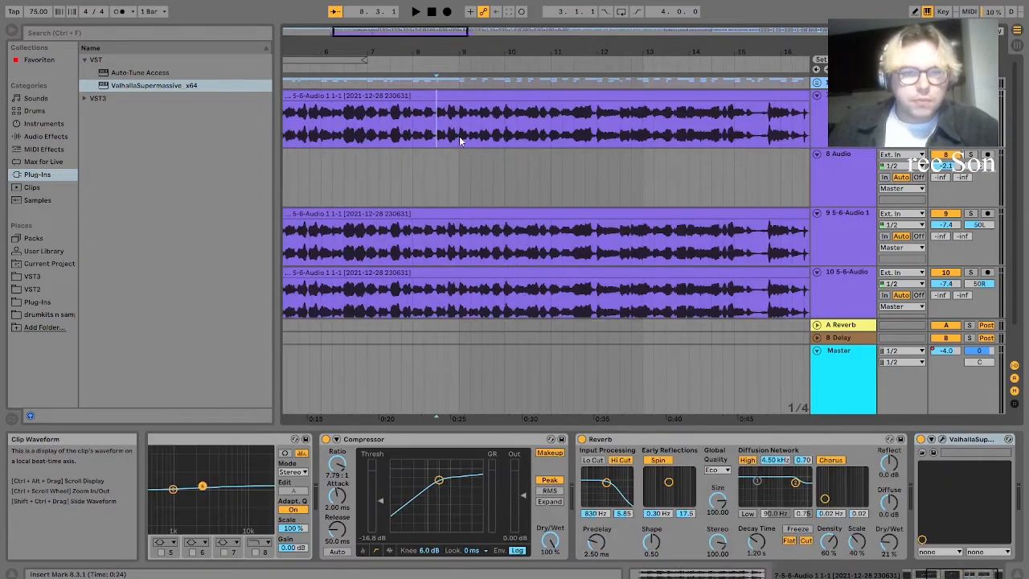
scroll(460, 140, "up", 4)
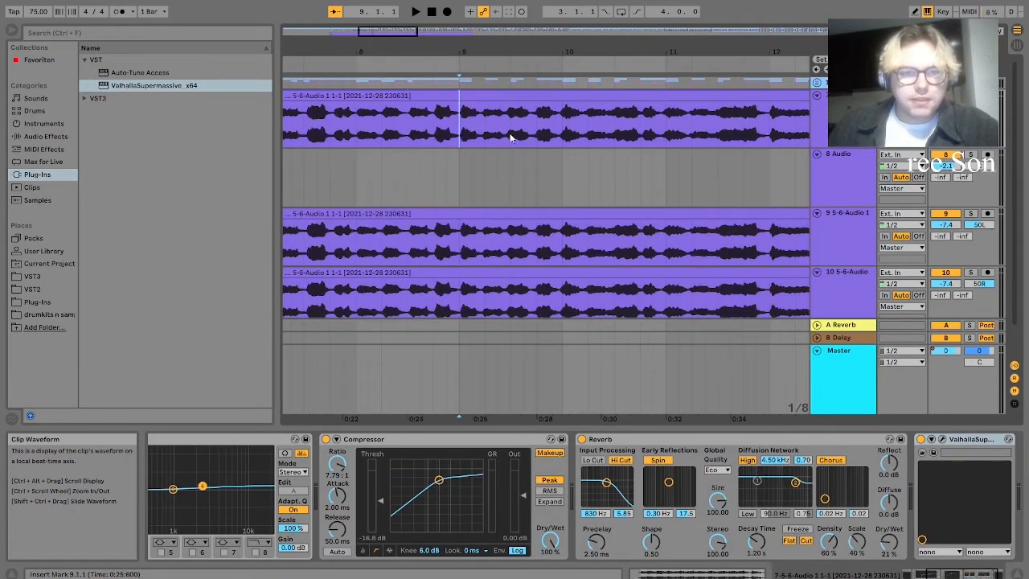
key("space")
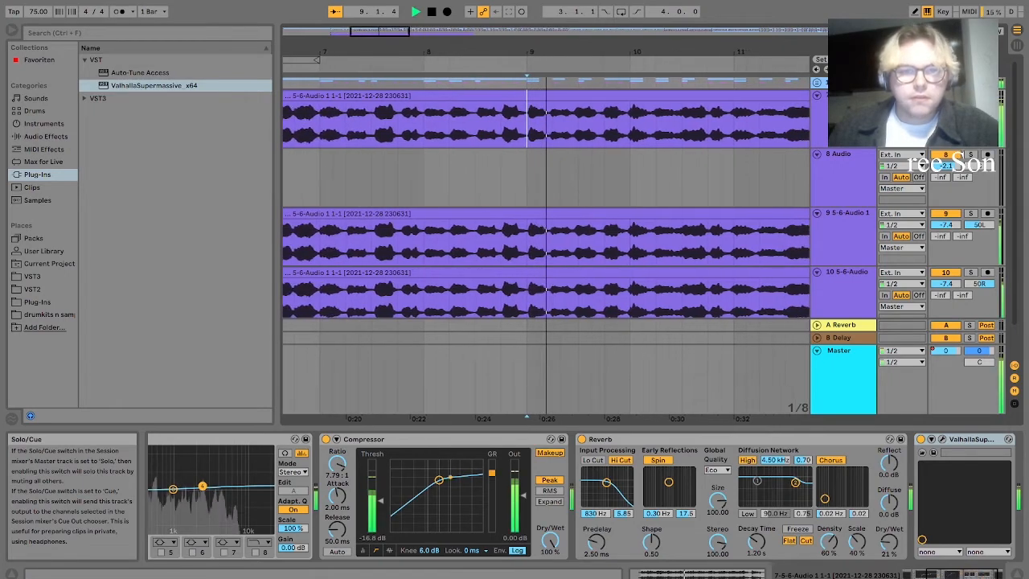
key("space")
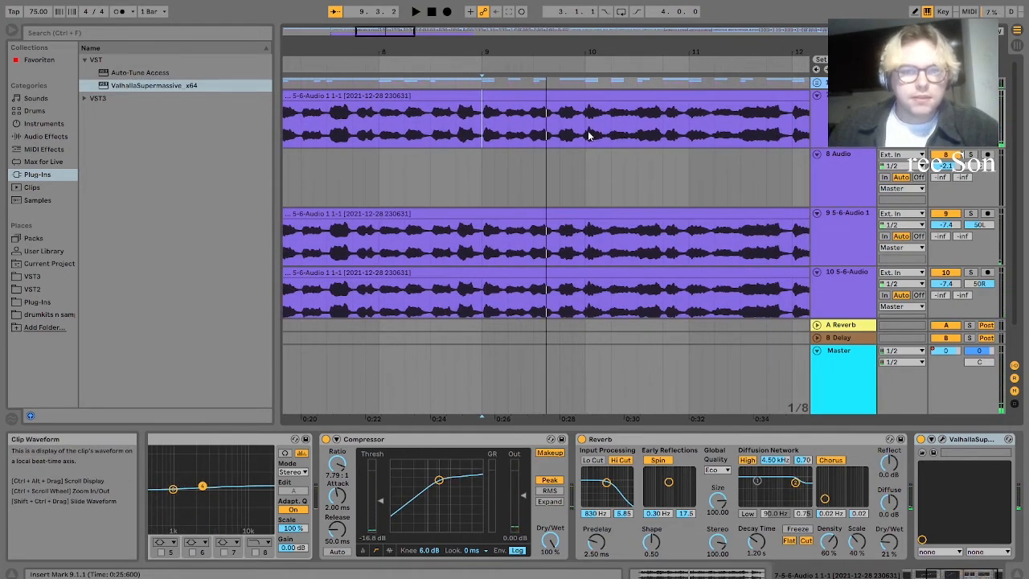
left_click(568, 139)
key("space")
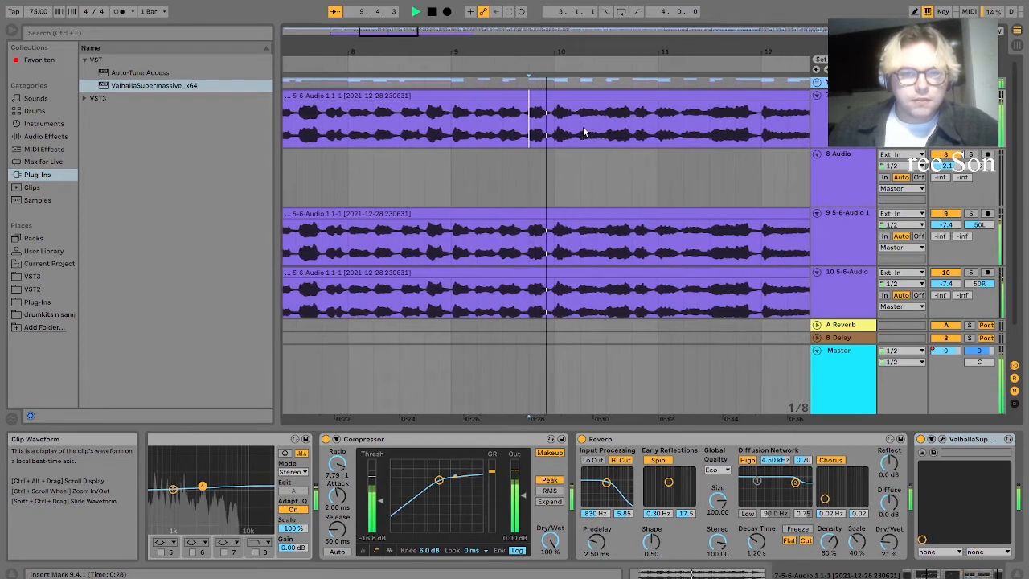
key("space")
left_click(508, 128)
key("space")
key("space")
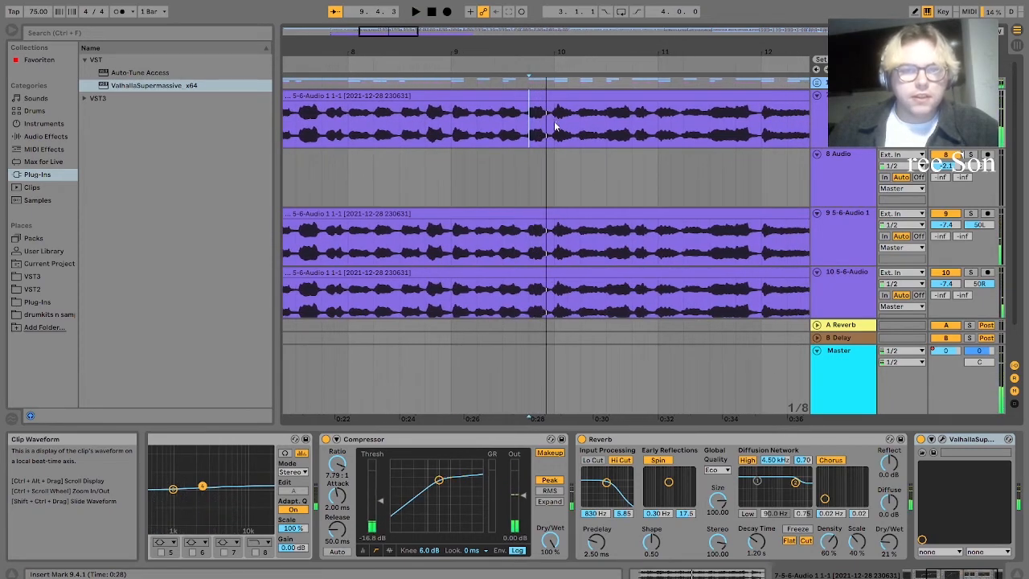
key("space")
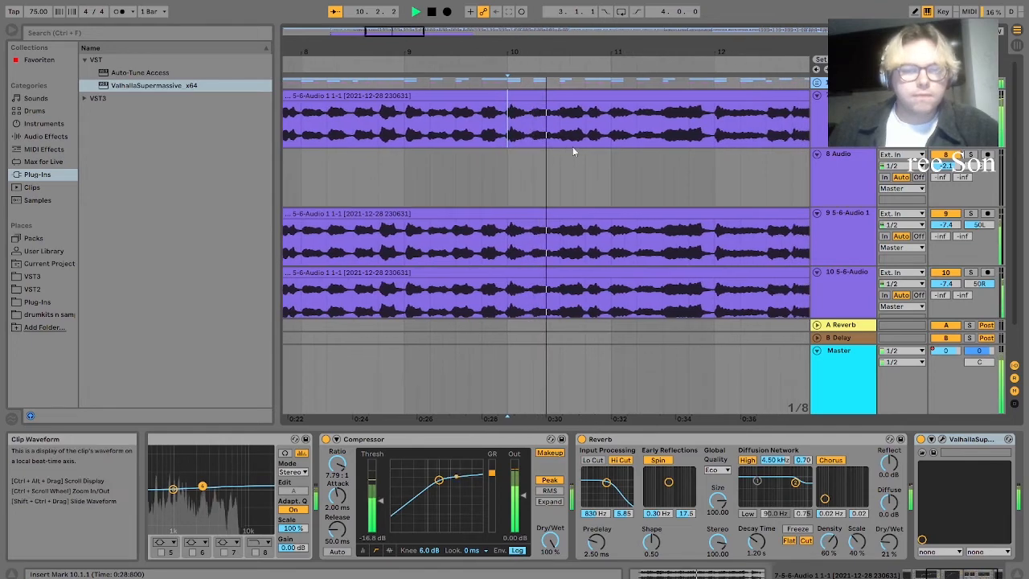
key("space")
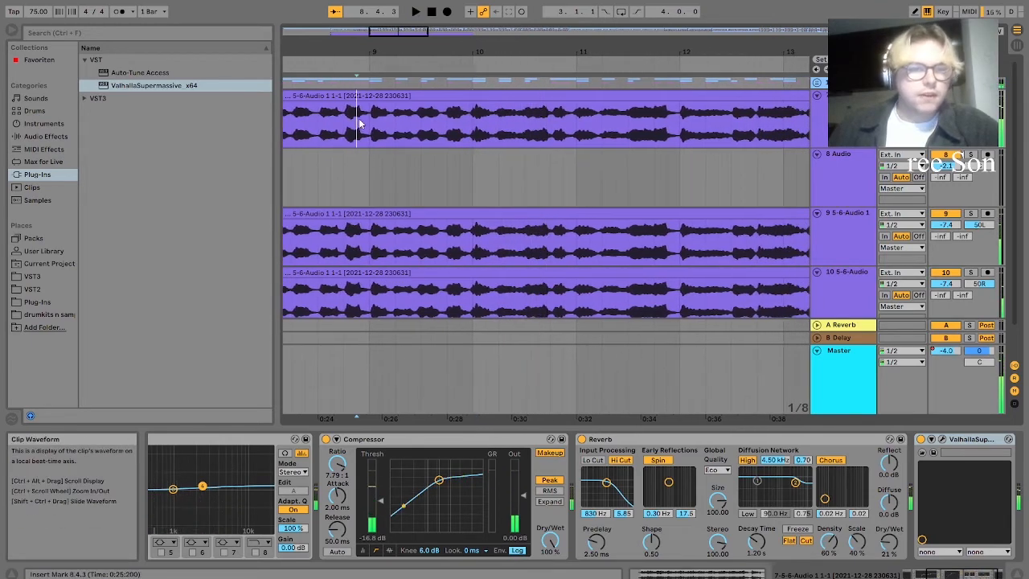
- Copy the main vocal section from 9.1.1 to 9.4.1 onto the emptied duplicate track at bar 9
left_click_drag(370, 125, 408, 129)
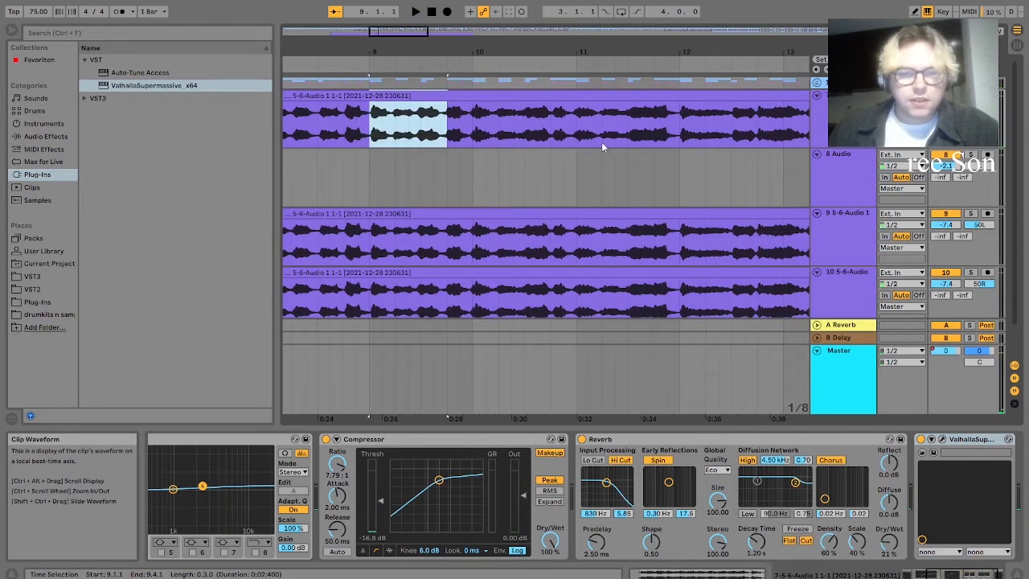
scroll(388, 154, "down", 3)
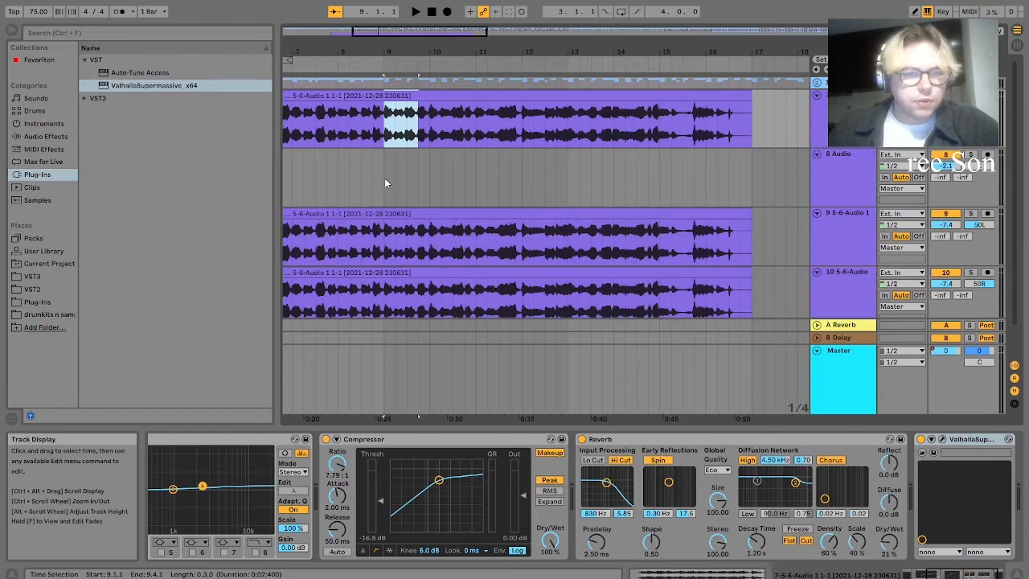
left_click(384, 183)
key("ctrl+v")
- Copy the first three beats of bars 10 and 11 from the main vocal onto the emptied duplicate track at matching positions
left_click_drag(431, 141, 499, 153)
left_click(429, 171)
key("ctrl+v")
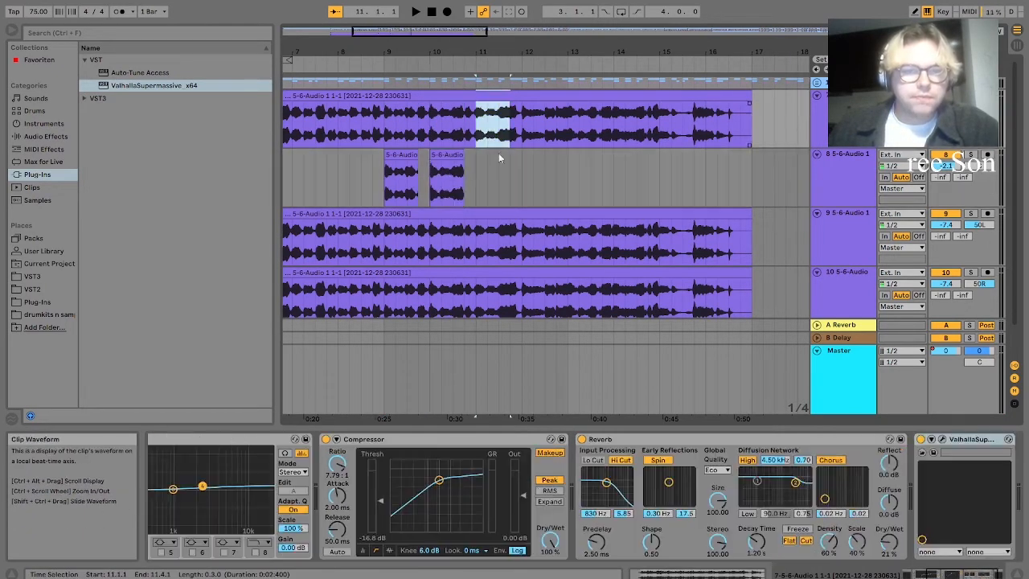
left_click(475, 179)
key("ctrl+v")
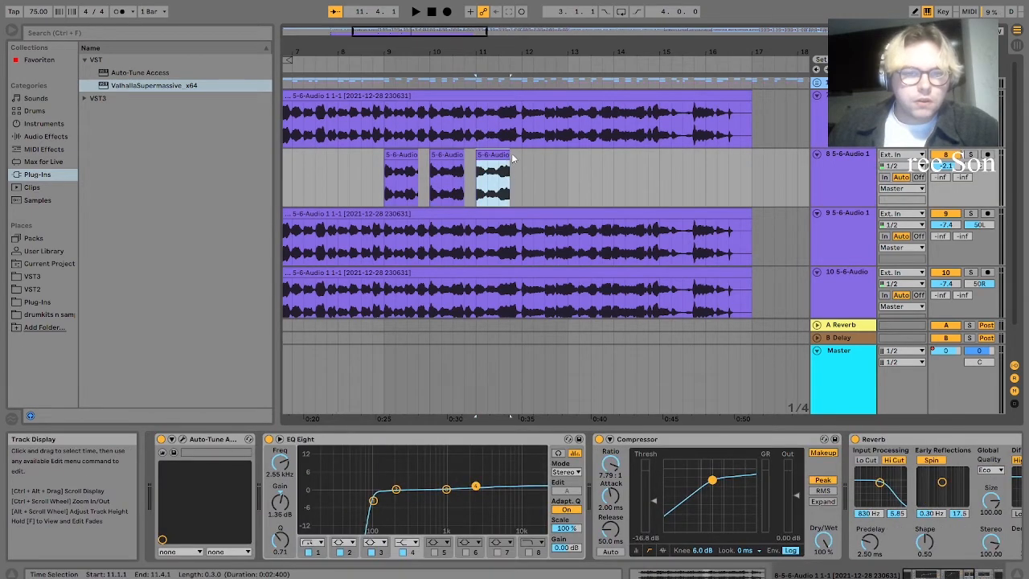
- Play the layered vocals from bar 11 into bar 12 to check the doubled phrase and find the next section
left_click(480, 133)
key("space")
scroll(613, 159, "up", 2)
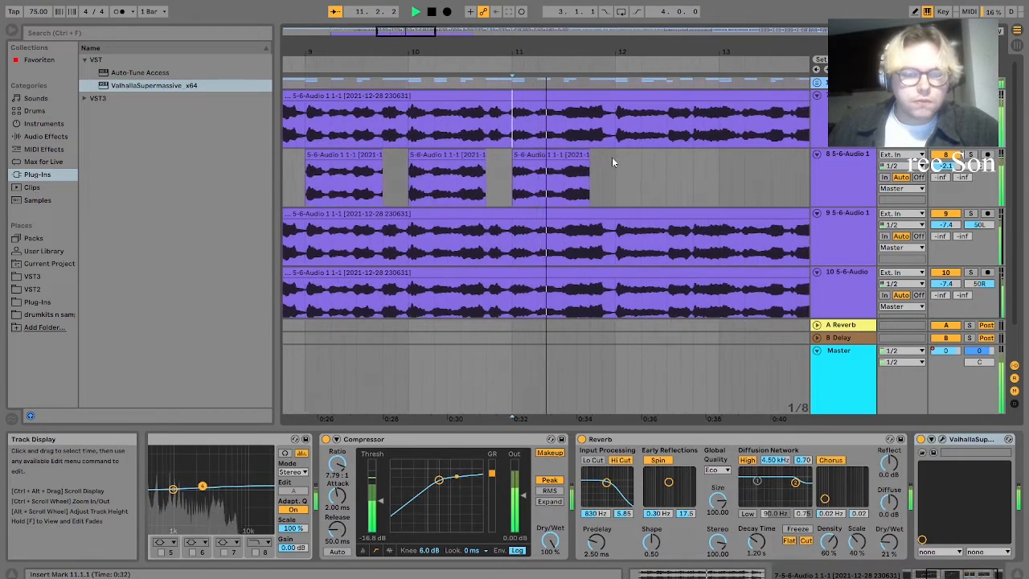
scroll(610, 157, "down", 2)
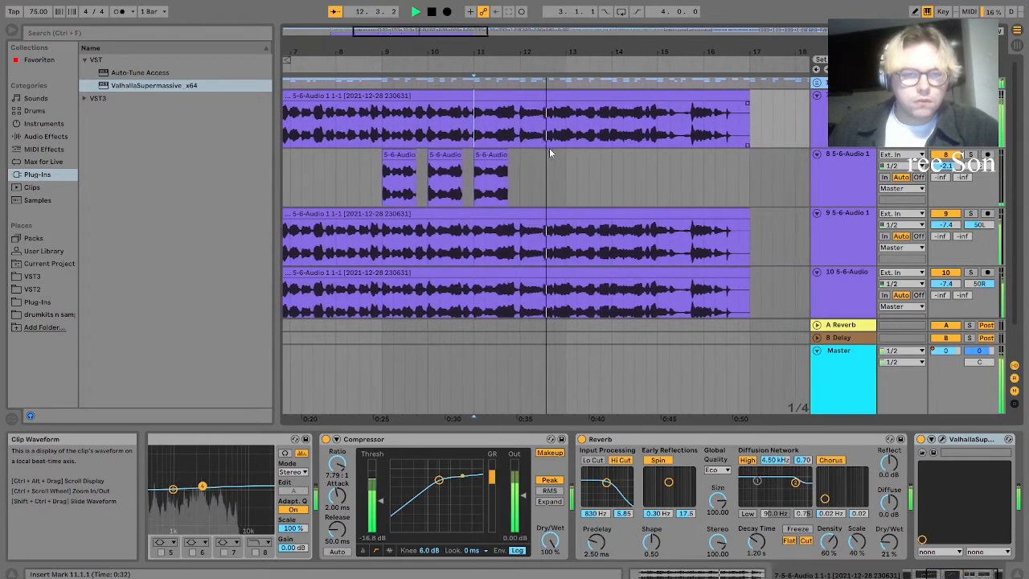
key("space")
- Copy the first three beats of bars 13 and 14 from the main vocal onto the phrase-doubling track at matching positions
left_click_drag(547, 136, 637, 146)
left_click(546, 171)
key("ctrl+v")
left_click(589, 176)
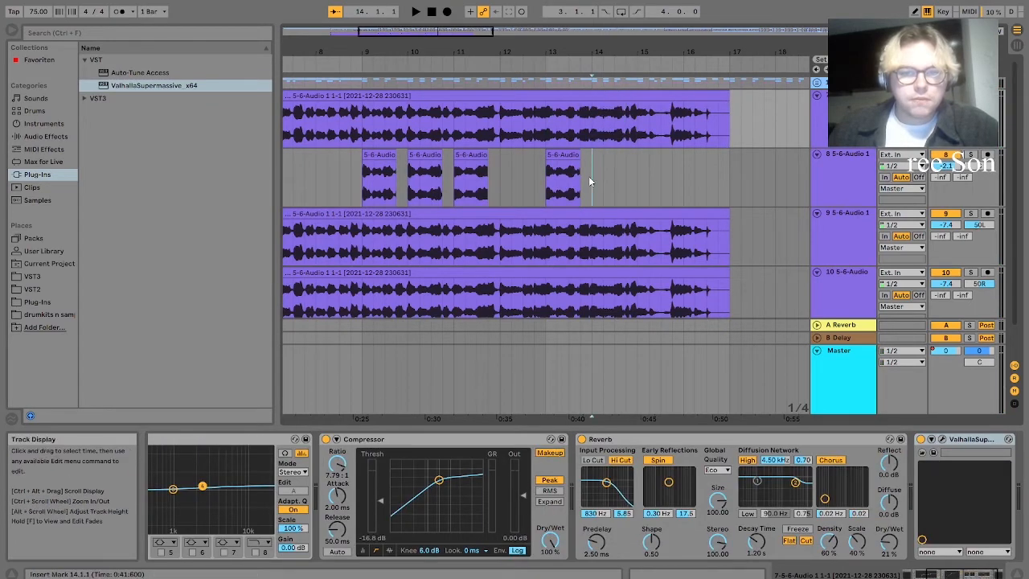
key("ctrl+v")
- Play the full vocal stack from bar 9 to check the doubled phrases against the other layers
scroll(636, 138, "left", 3)
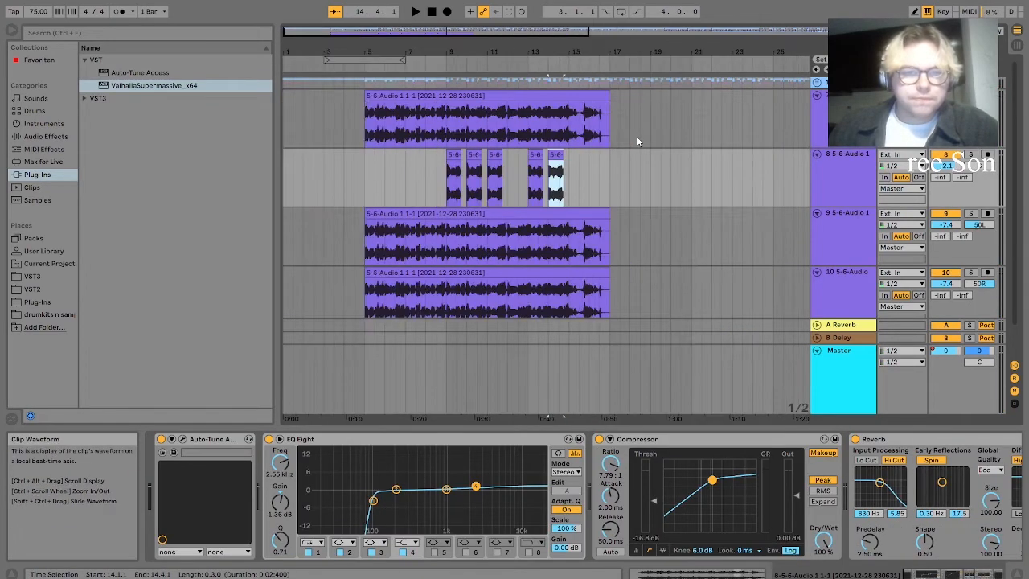
left_click(412, 137)
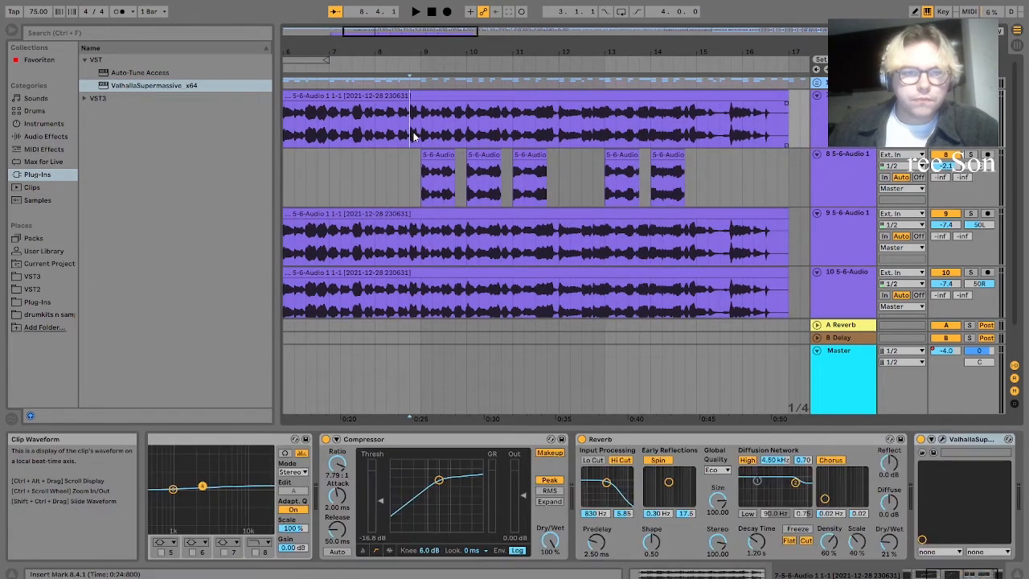
key("space")
scroll(465, 156, "down", 2)
scroll(507, 179, "up", 2)
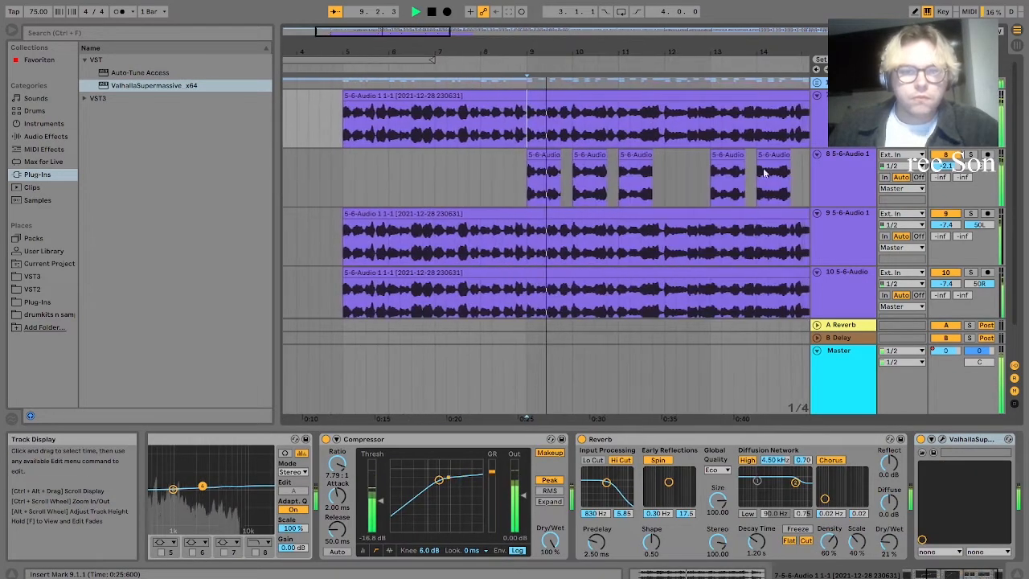
- Lower the phrase-doubling track's volume to -5.8 dB and play from bar 9 to check the new balance
left_click(826, 185)
key("space")
left_click(974, 574)
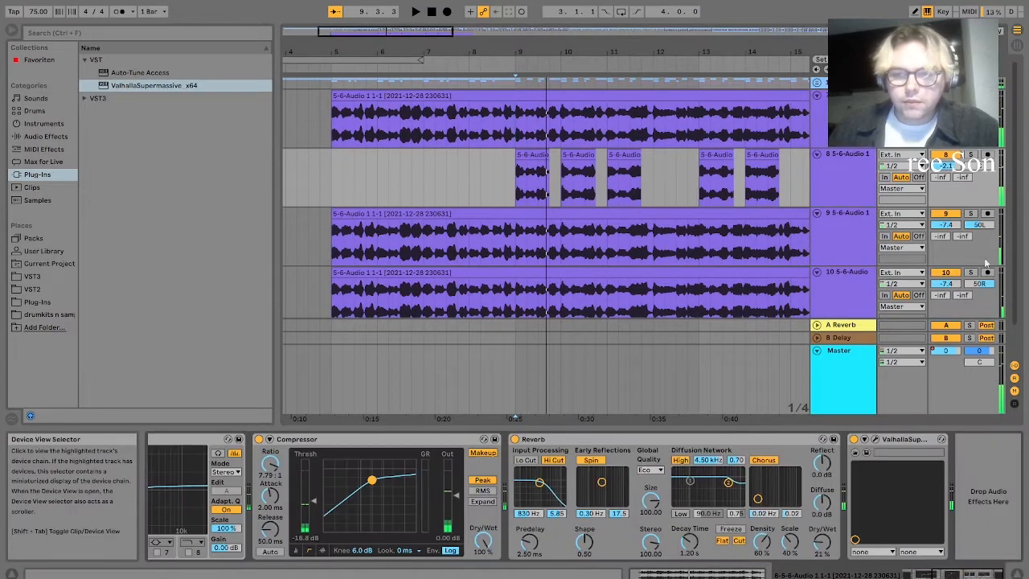
left_click_drag(946, 165, 946, 181)
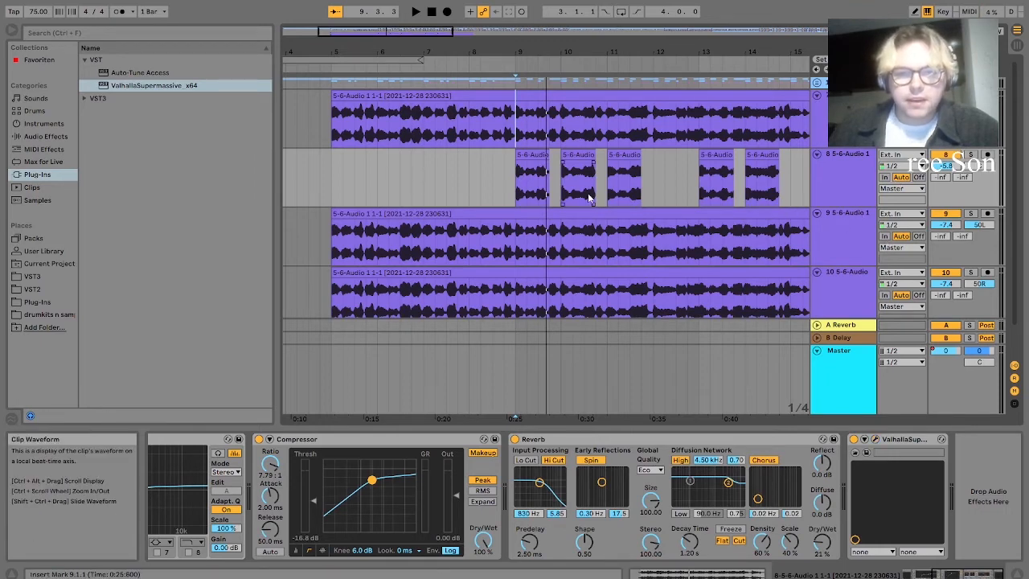
key("space")
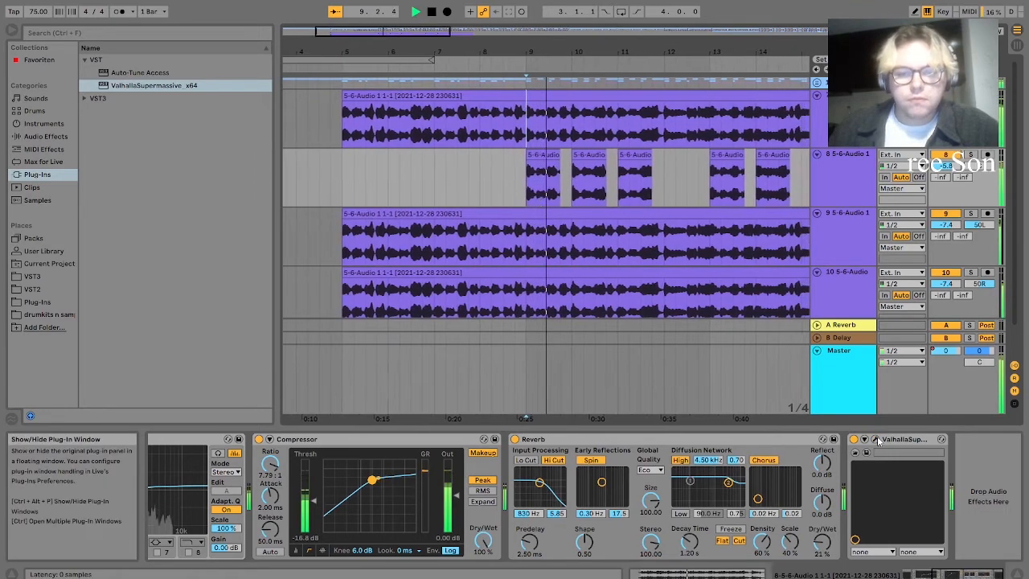
key("space")
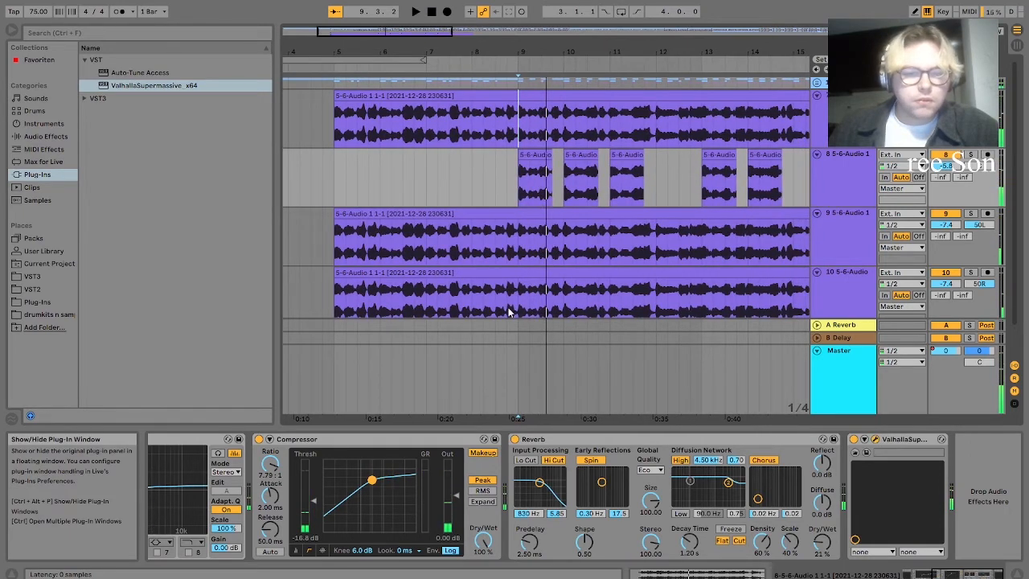
key("space")
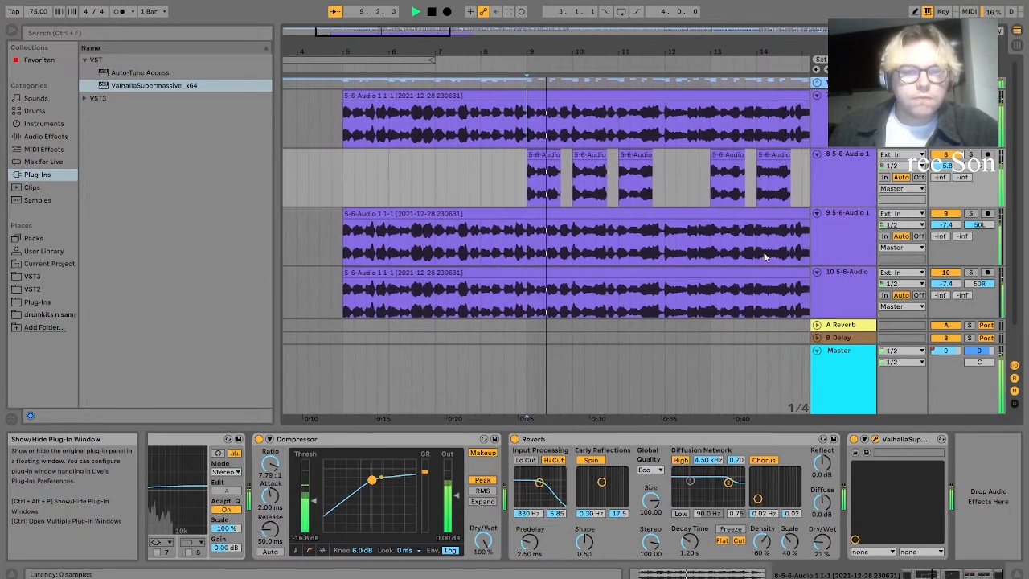
key("space")
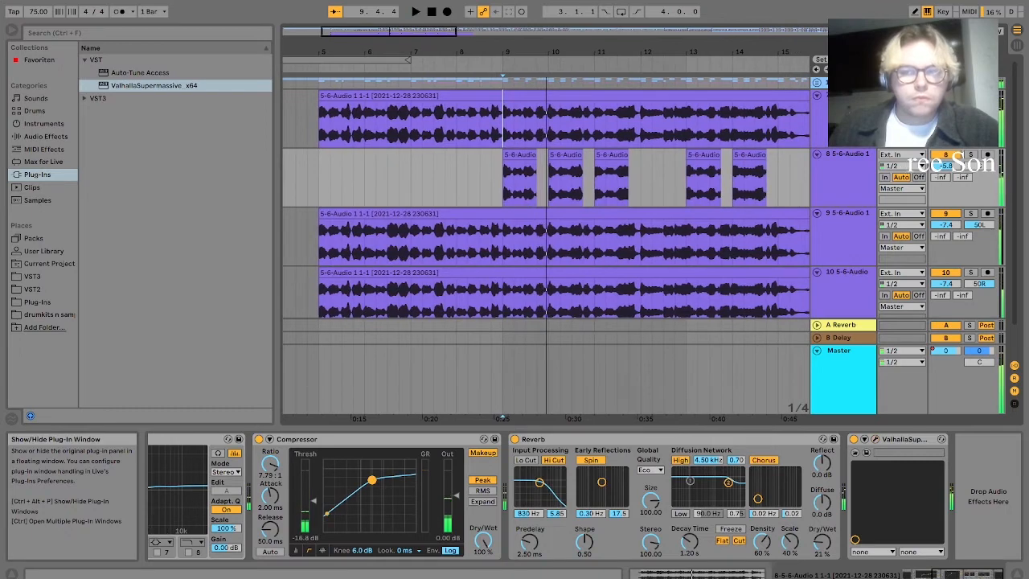
- Inspect the effects chains of the main vocal and both panned duplicates while playing the stack from bar 9
left_click(853, 116)
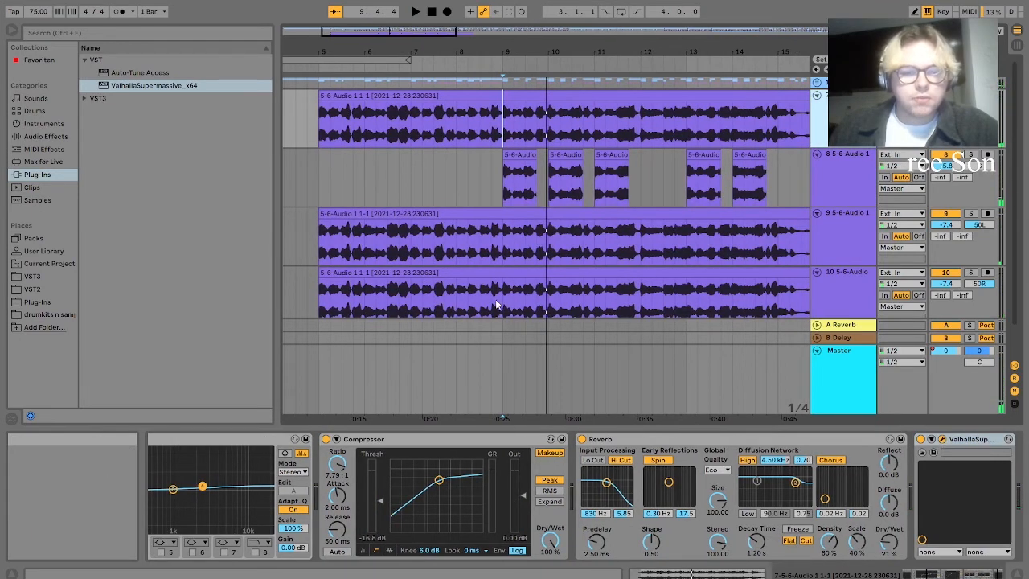
key("space")
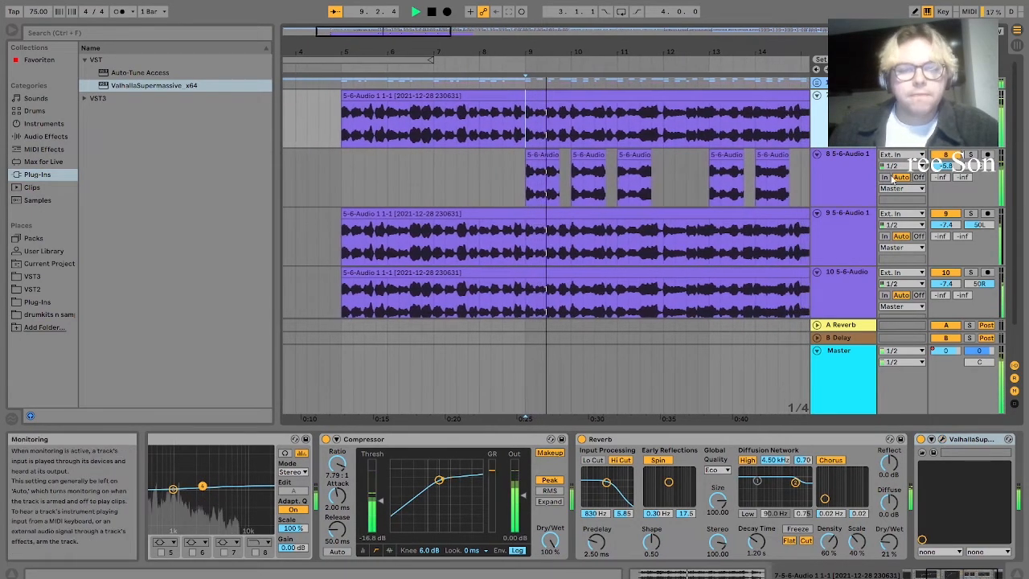
left_click(866, 251)
left_click(965, 573)
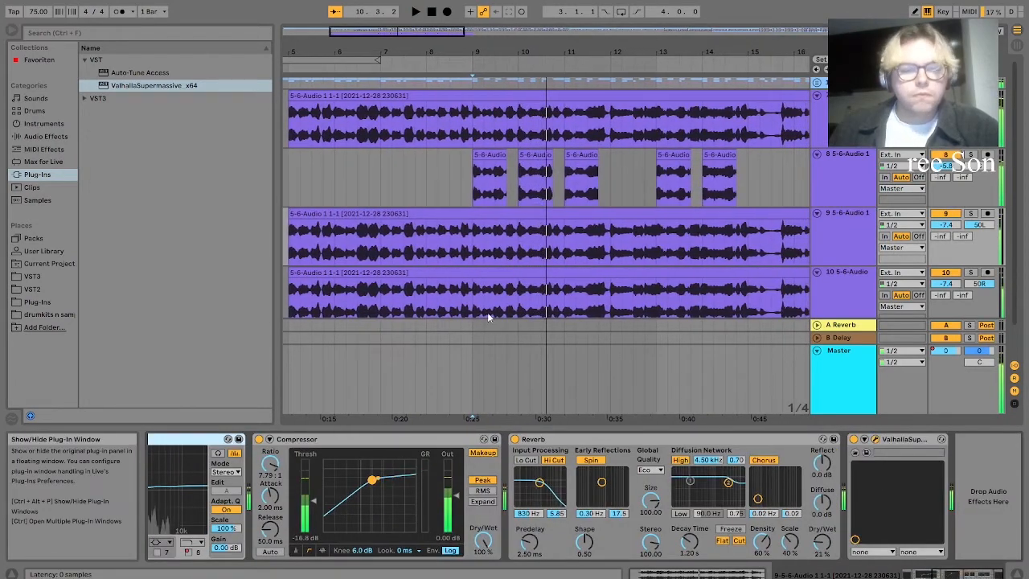
left_click(828, 302)
scroll(828, 301, "down", 2)
left_click(962, 574)
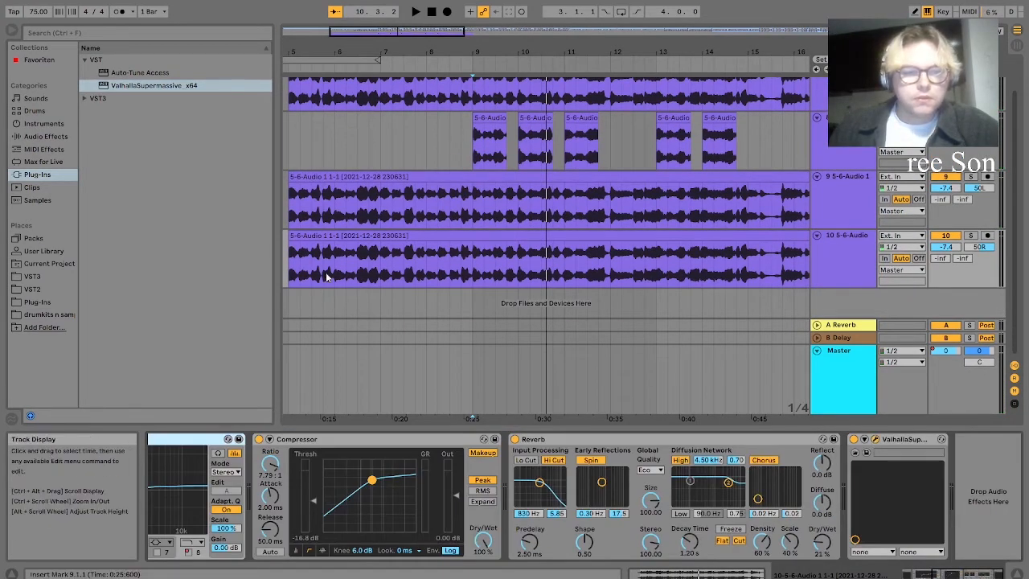
- Play the full vocal stack from bar 9 into bar 12 to check how the layers blend
left_click(477, 143)
key("space")
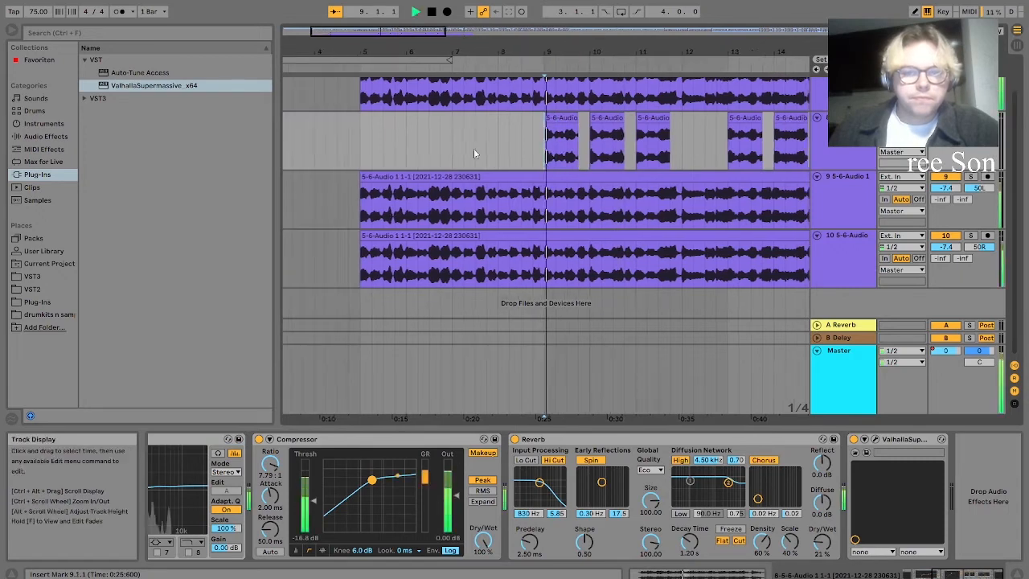
scroll(475, 155, "down", 2)
scroll(484, 172, "up", 1)
scroll(520, 174, "up", 3)
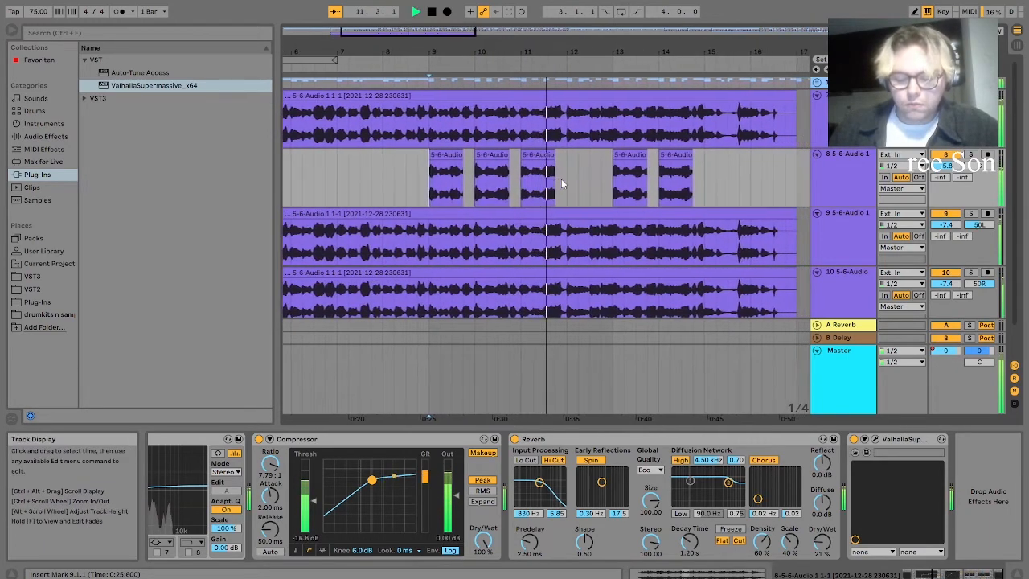
scroll(558, 190, "down", 3)
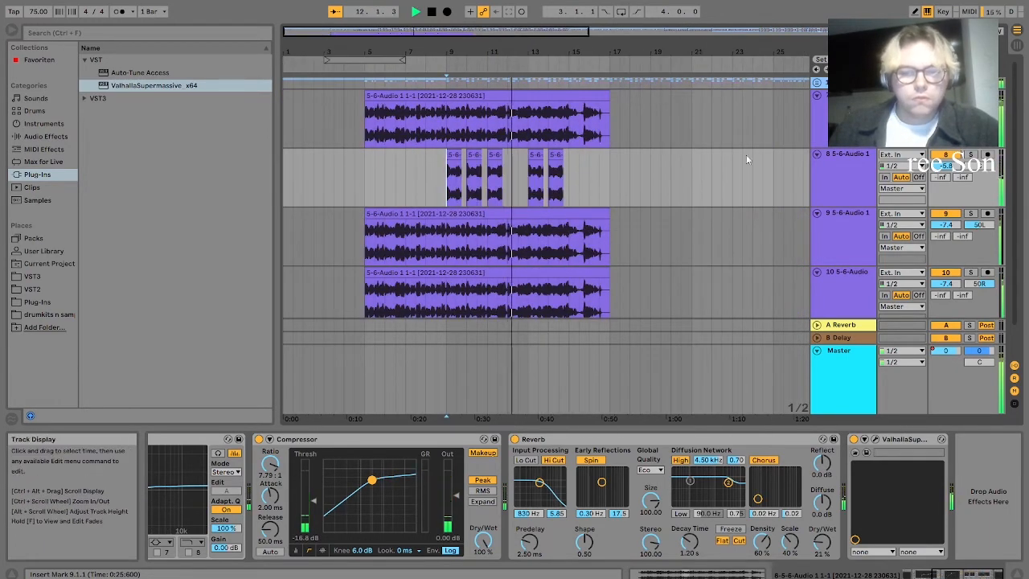
- Enable band 7 in the main vocal's EQ Eight, sweep it during playback and shape a narrow cut at about 4.74 kHz
left_click(844, 101)
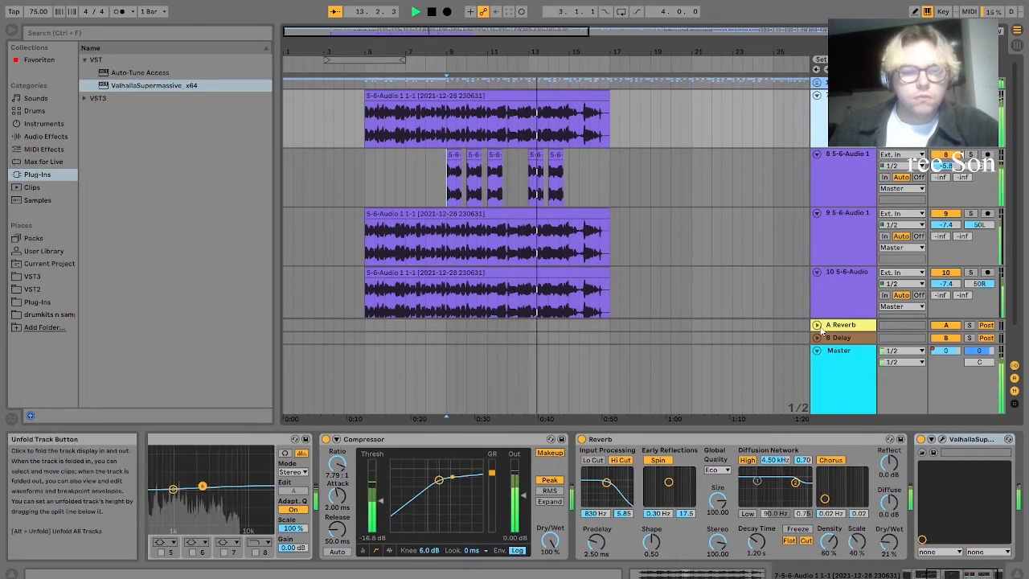
left_click_drag(961, 574, 937, 574)
key("space")
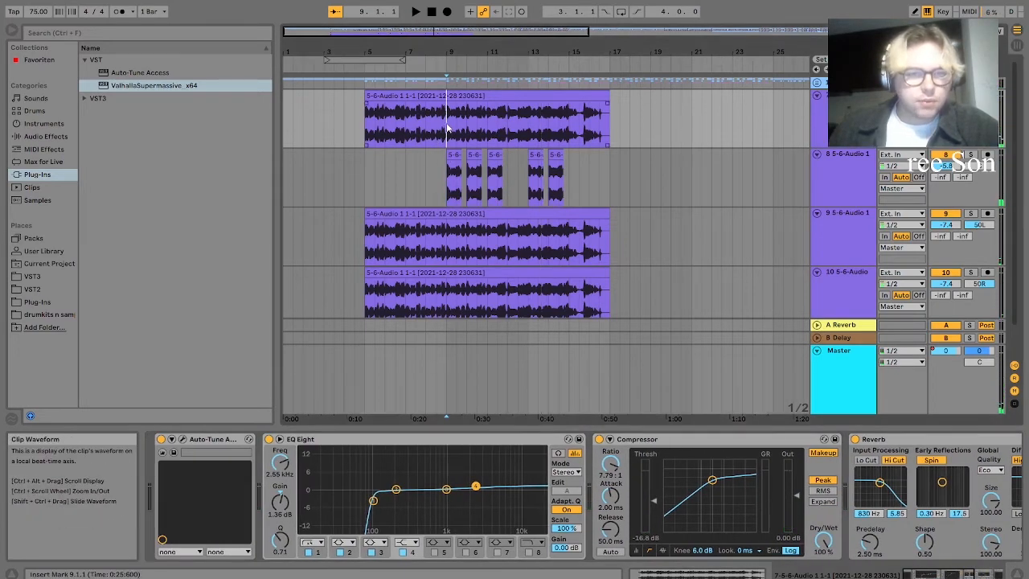
scroll(447, 132, "up", 2)
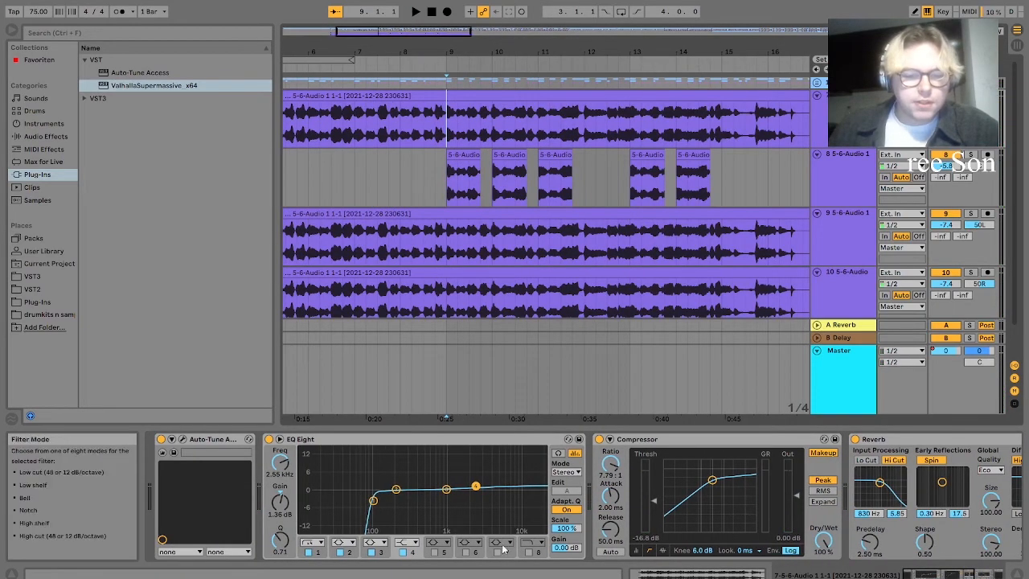
left_click(821, 130)
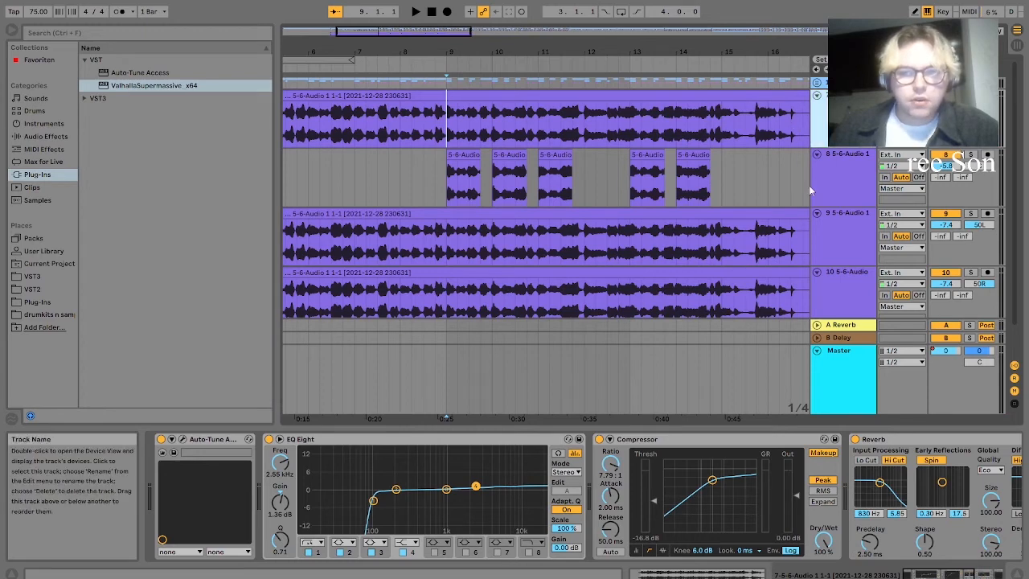
left_click(497, 552)
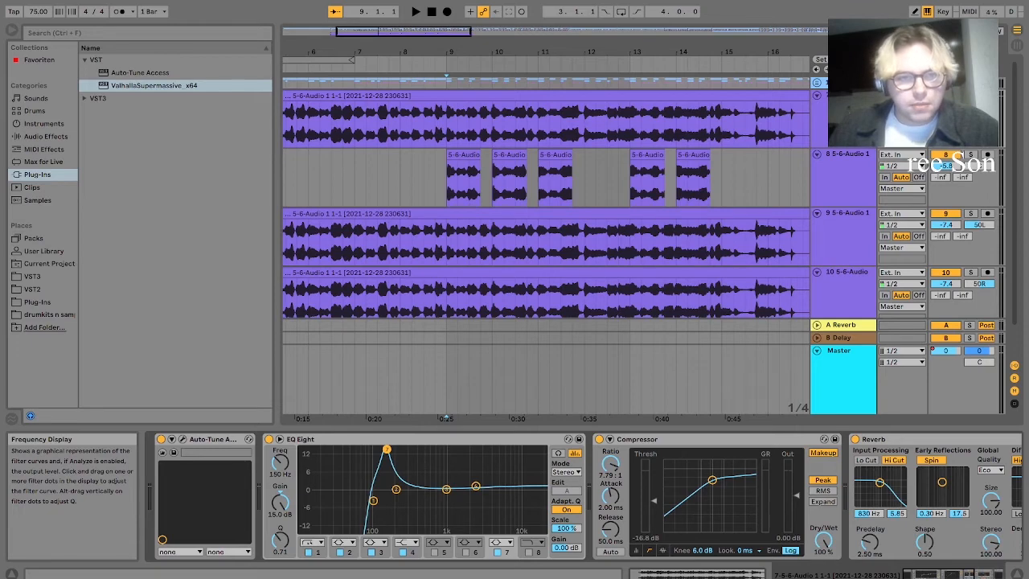
key("space")
left_click_drag(387, 449, 486, 449)
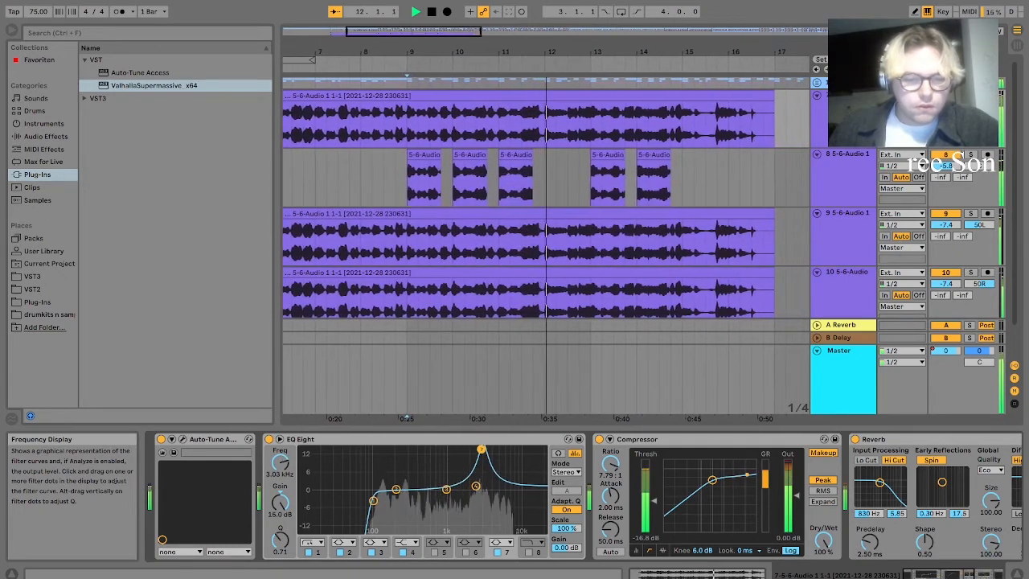
left_click_drag(475, 450, 496, 482)
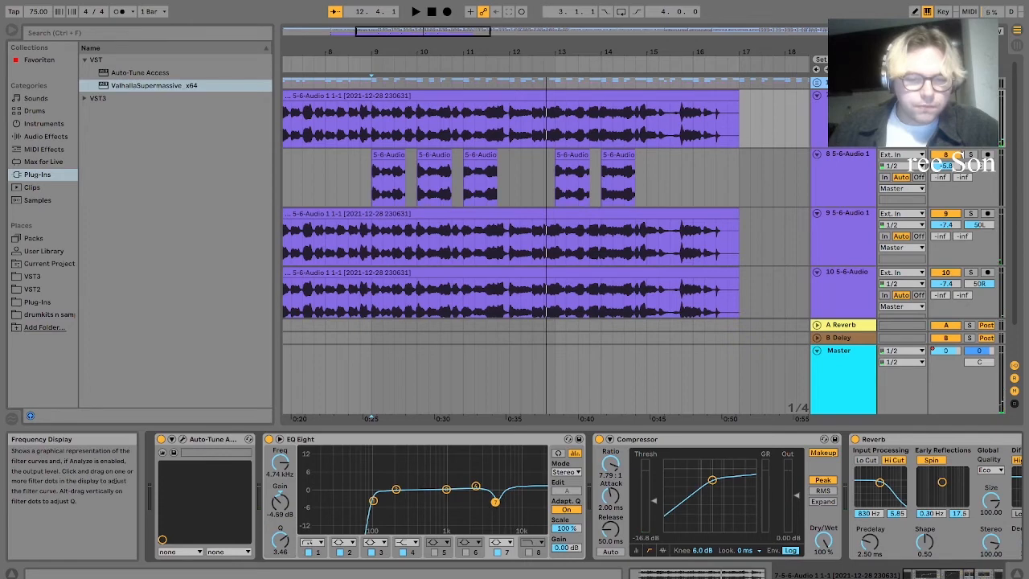
- Enable band 6 in the main vocal's EQ Eight and shape a narrow cut of -2.85 dB at 495 Hz during playback
left_click(465, 552)
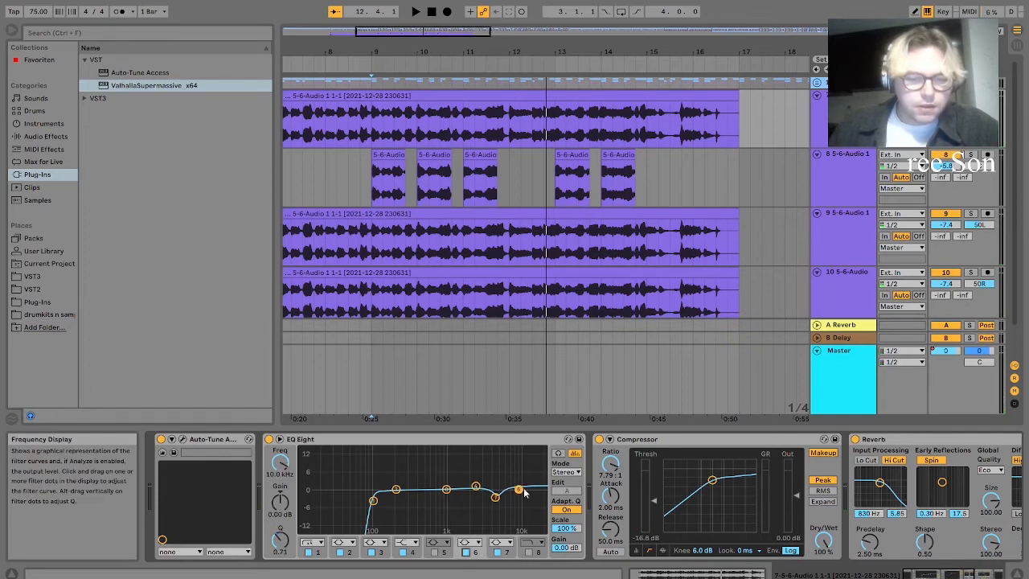
key("space")
left_click_drag(385, 449, 423, 497)
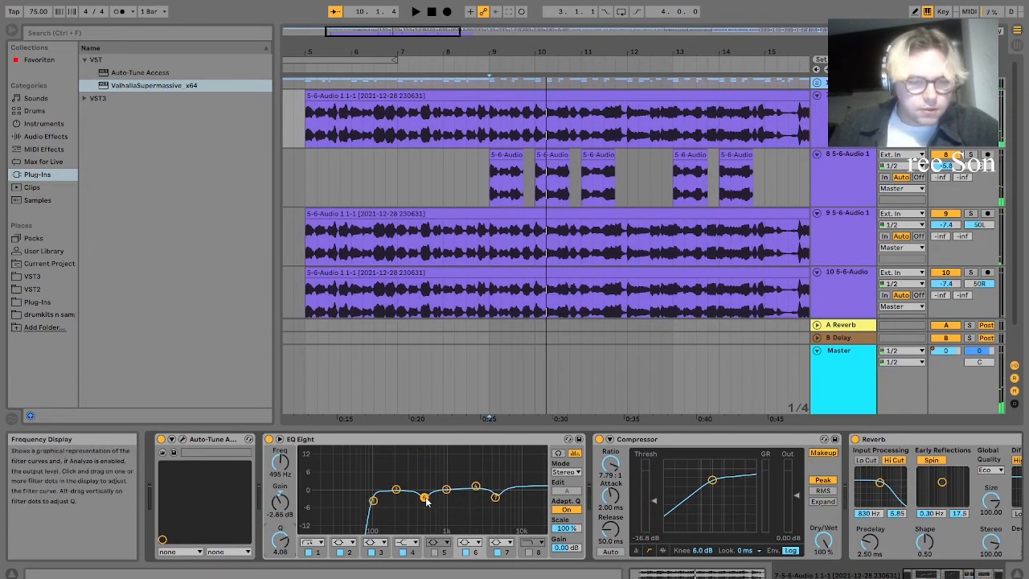
- Play from bar 9 to check the main vocal's EQ cuts and view the end of its effects chain
left_click(458, 165)
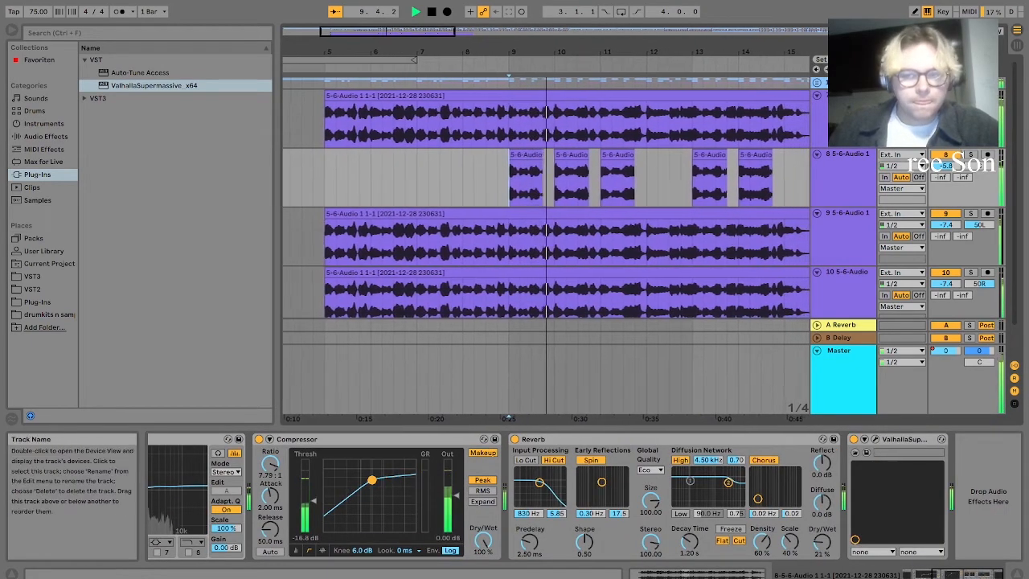
left_click(846, 103)
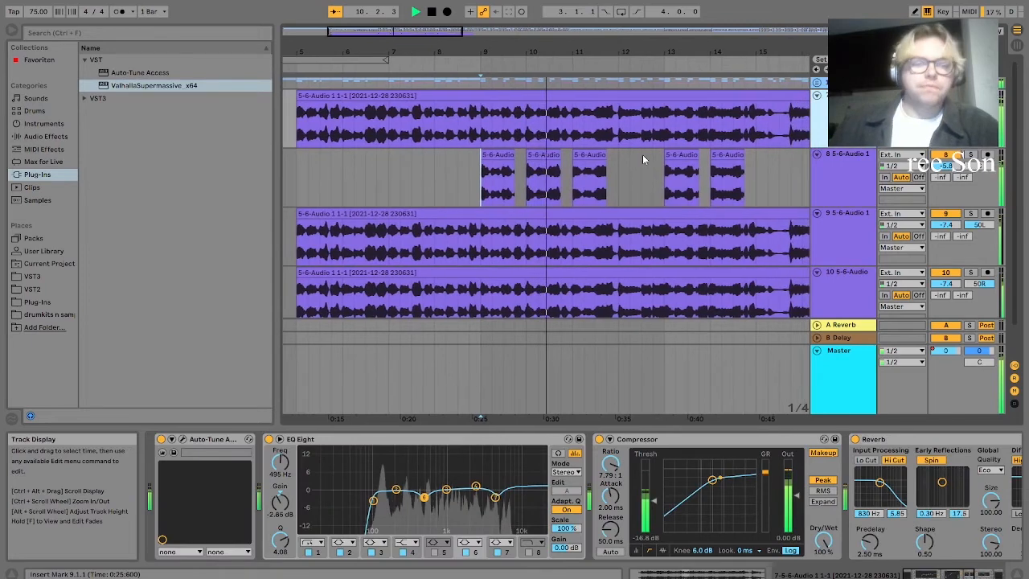
key("space")
left_click(995, 575)
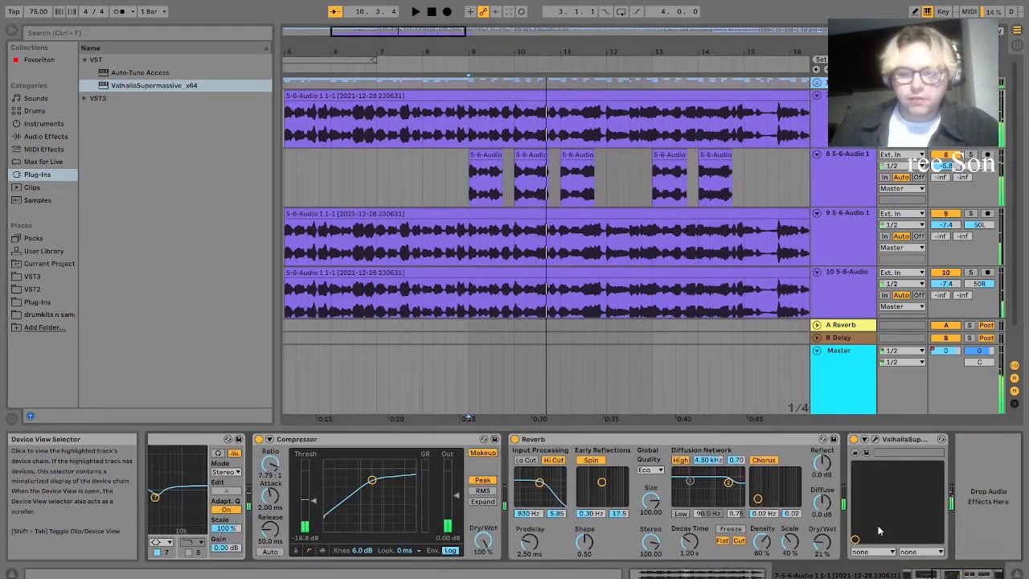
- Duplicate bars 9 through 16 of all four vocal tracks so the copy starts at bar 17
scroll(450, 238, "down", 3)
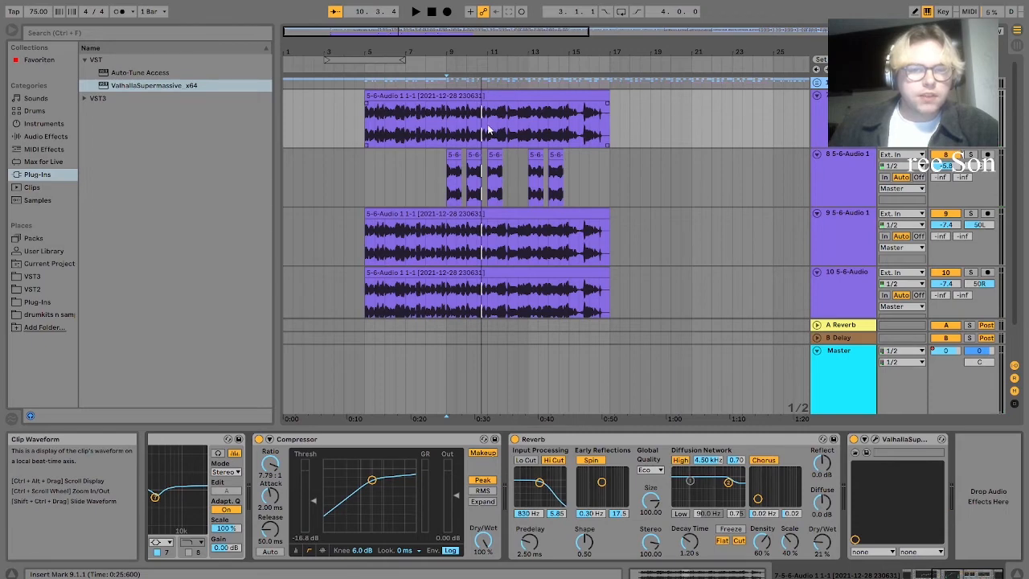
scroll(488, 130, "down", 3)
left_click_drag(357, 132, 430, 292)
key("ctrl+d")
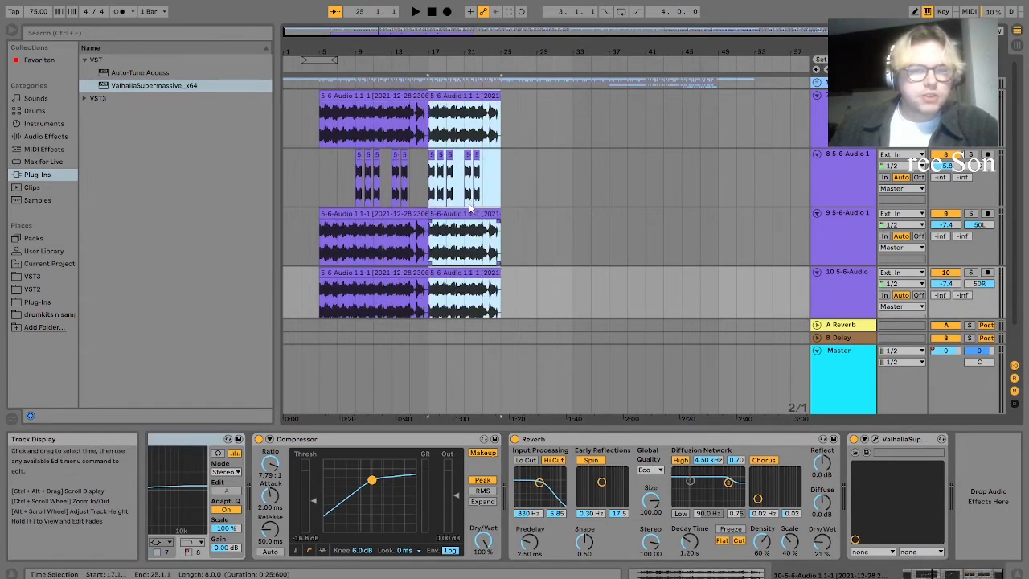
- Play from bars 9 and 14 to check the end of the first vocal section and its transition into bar 17
left_click(357, 129)
scroll(356, 133, "up", 3)
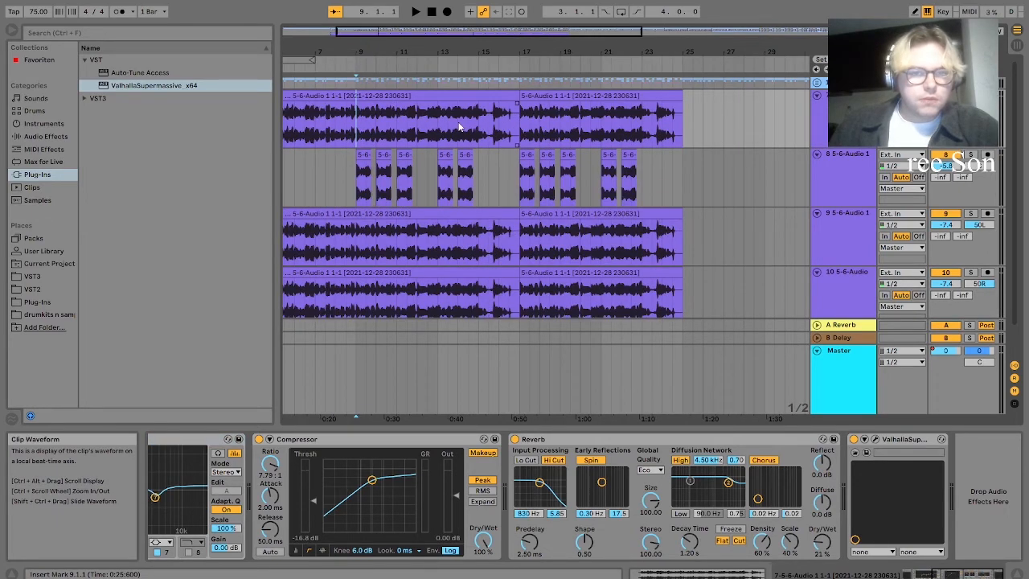
key("space")
scroll(555, 196, "up", 4)
scroll(555, 204, "down", 4)
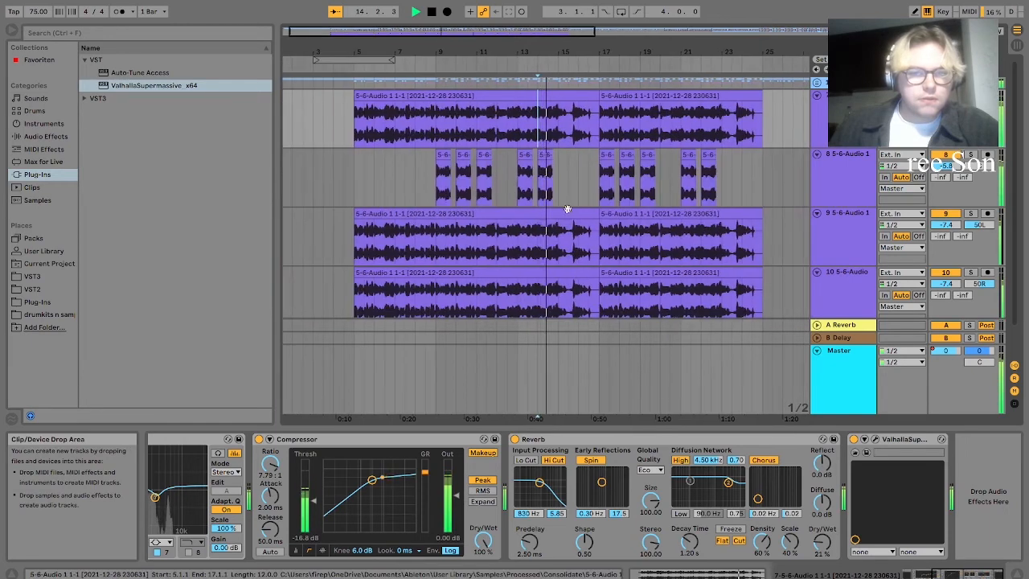
scroll(571, 208, "up", 2)
scroll(639, 217, "up", 3)
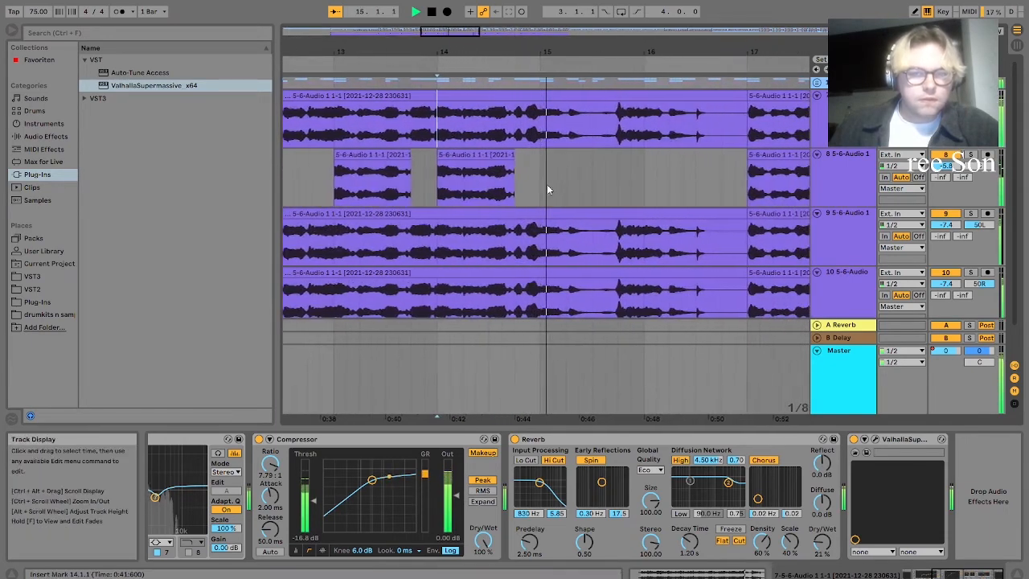
left_click_drag(488, 134, 565, 138)
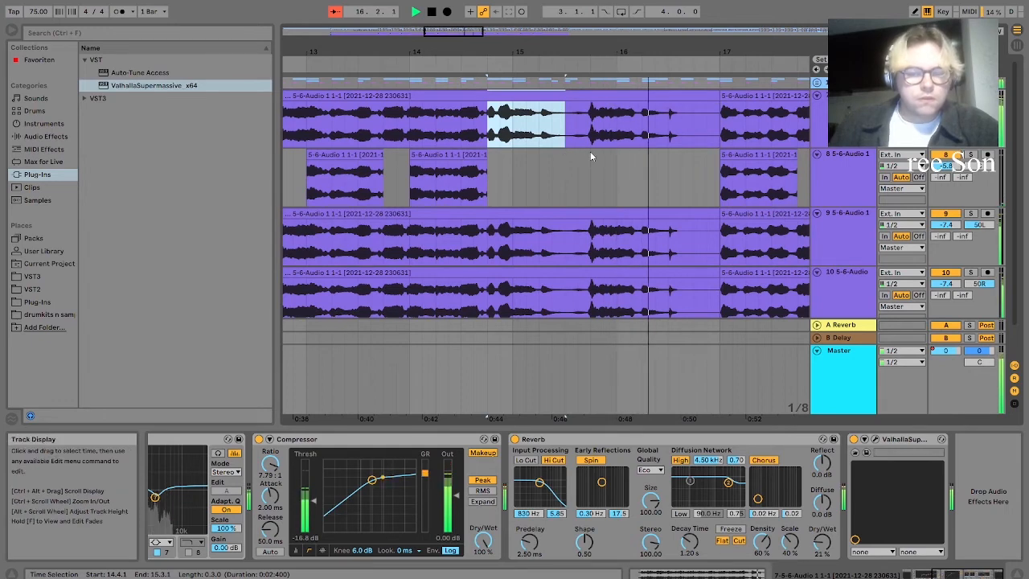
scroll(587, 153, "down", 3)
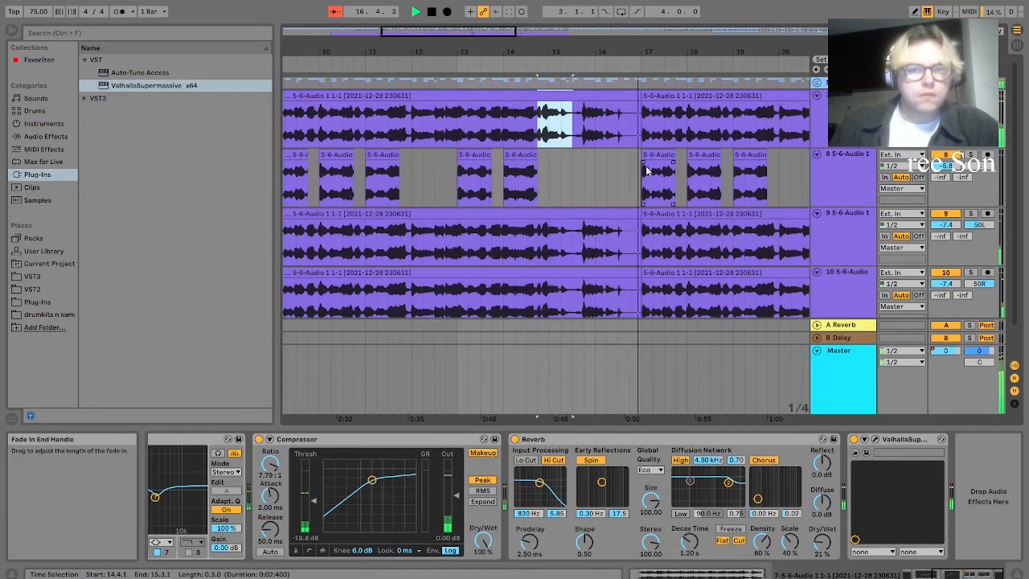
- Trim the end of the first clip to 16.3.1 on the main vocal and both panned duplicates
left_click_drag(636, 95, 621, 96)
key("space")
scroll(619, 101, "up", 3)
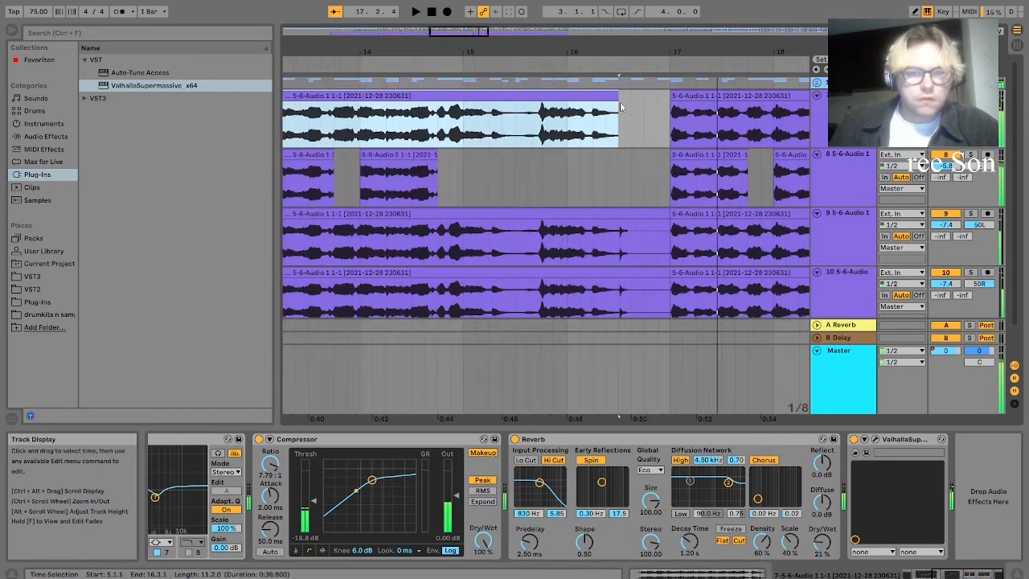
left_click_drag(660, 213, 619, 215)
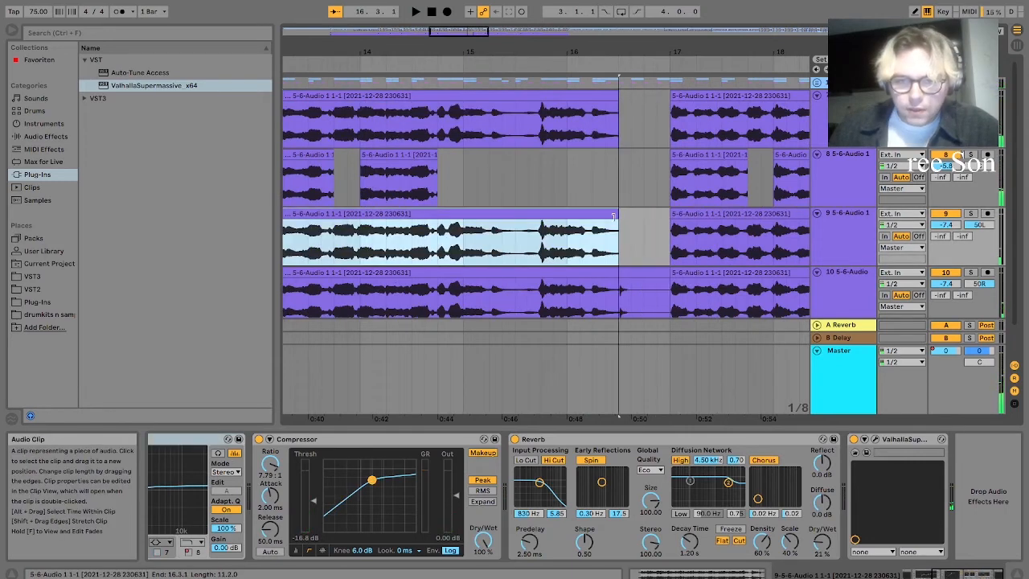
left_click(661, 273)
left_click_drag(660, 273, 658, 274)
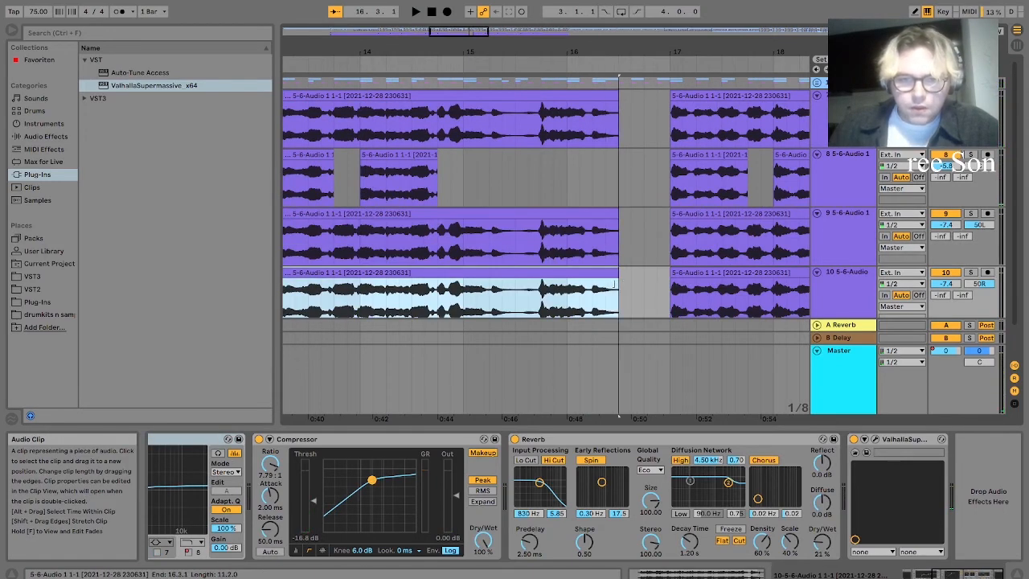
- Play the end of the first vocal section and extend the guitar-chords clip before bar 17 to end at 17.1.1
left_click(582, 174)
key("space")
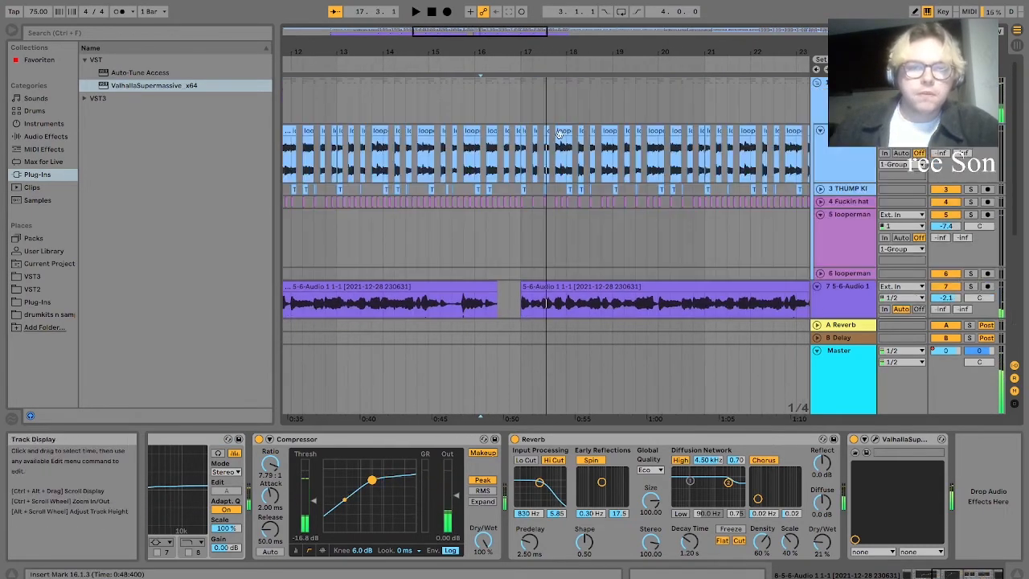
scroll(476, 153, "up", 3)
left_click_drag(526, 134, 578, 135)
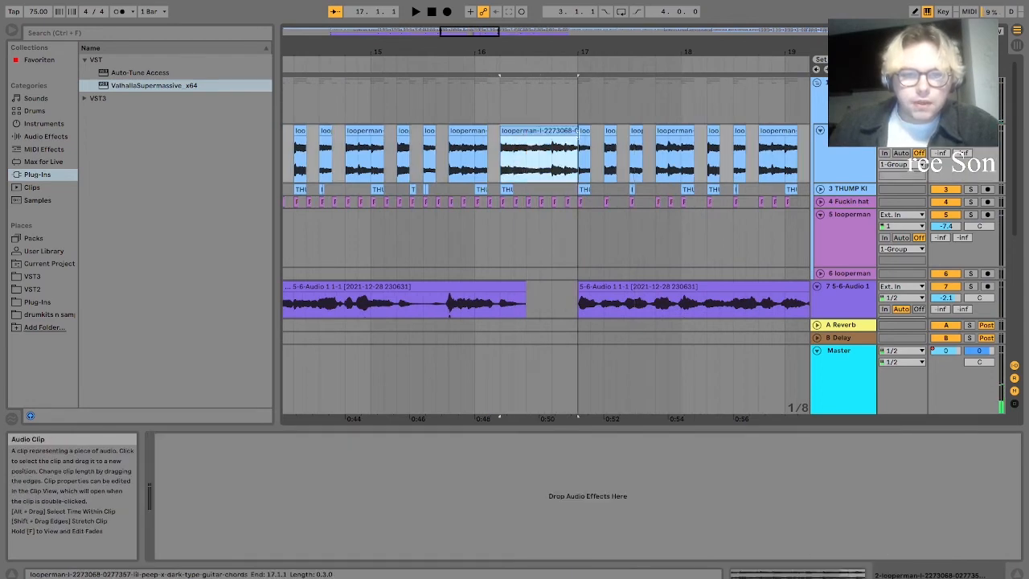
- Play from 15.4.1 to check the extended guitar chords leading into bar 17, and fold the instrumental group
scroll(442, 158, "down", 3)
left_click(448, 241)
key("space")
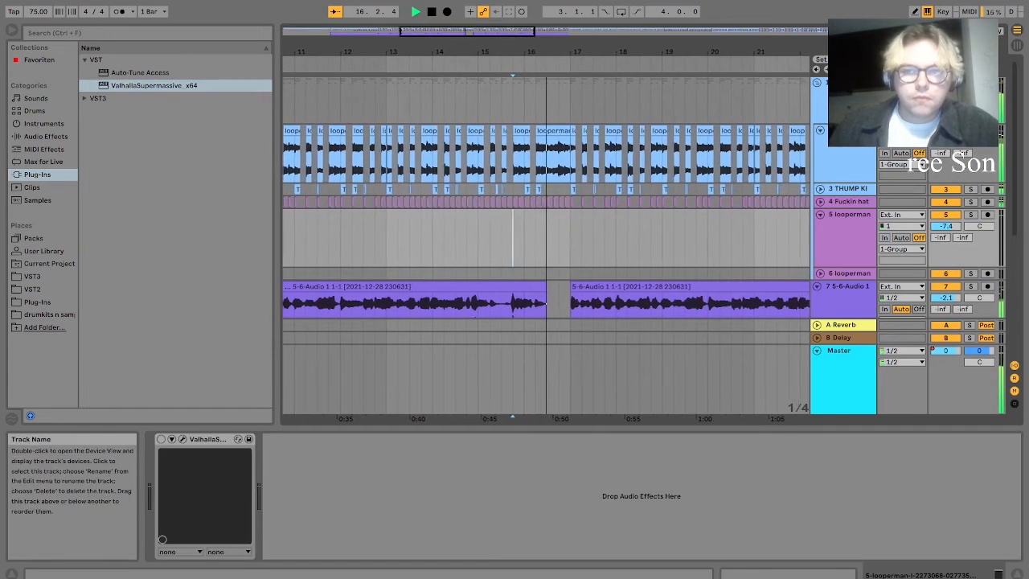
left_click(823, 86)
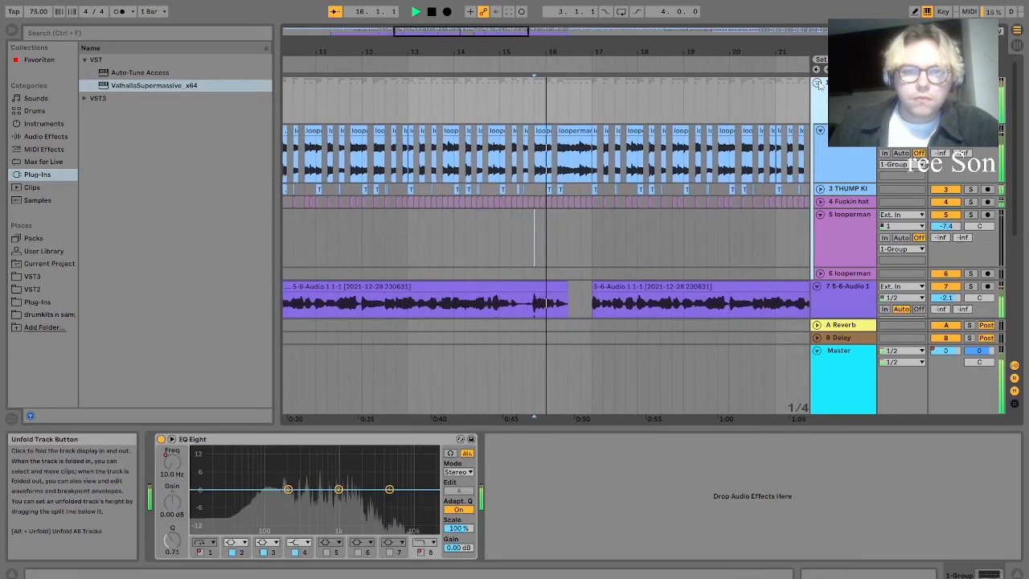
left_click(818, 82)
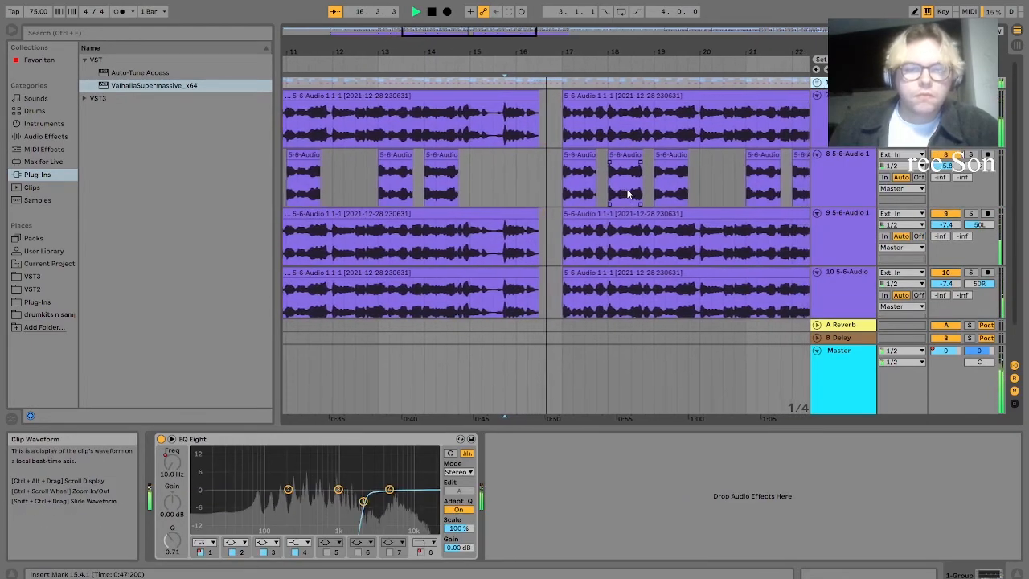
- Listen through the second vocal section to bar 21, place the insert marker at 5.1.1, and save the project
scroll(624, 188, "down", 3)
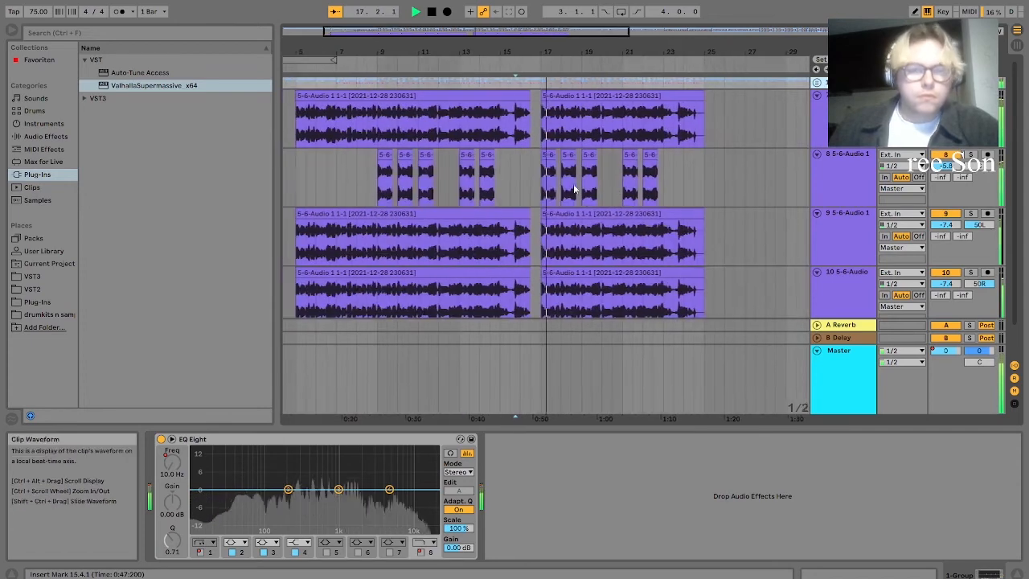
scroll(591, 167, "down", 3)
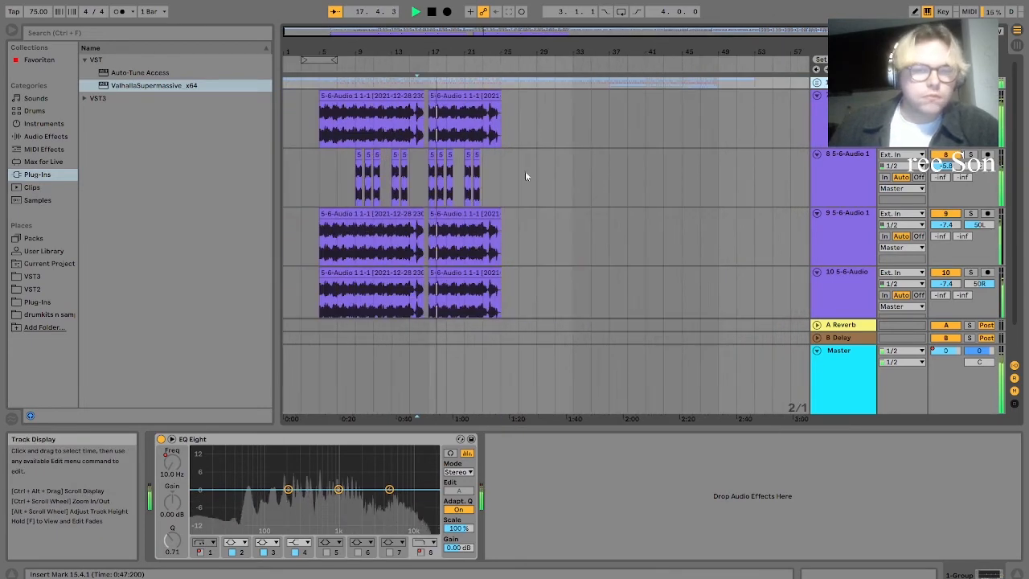
left_click(324, 129)
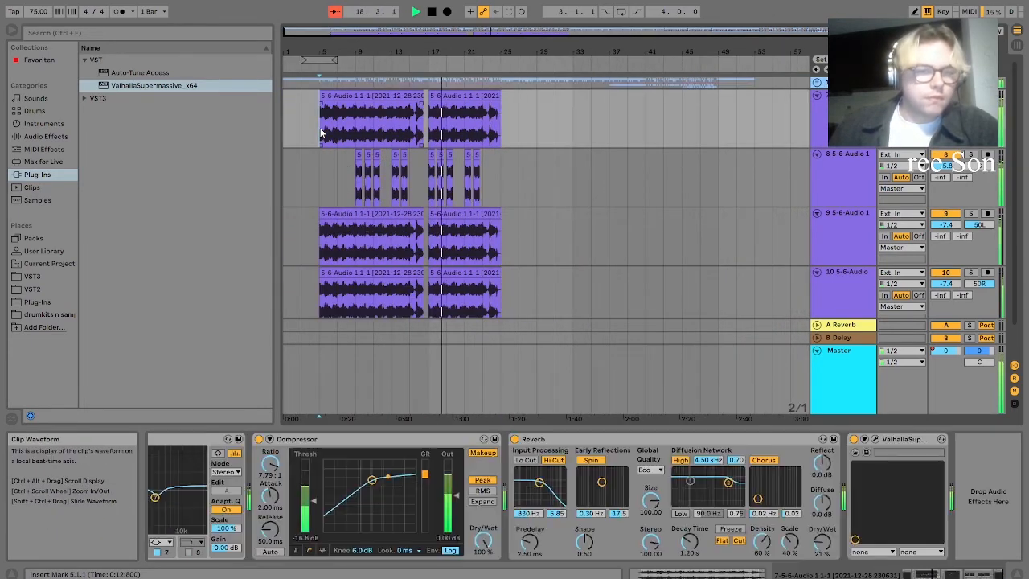
scroll(321, 134, "up", 3)
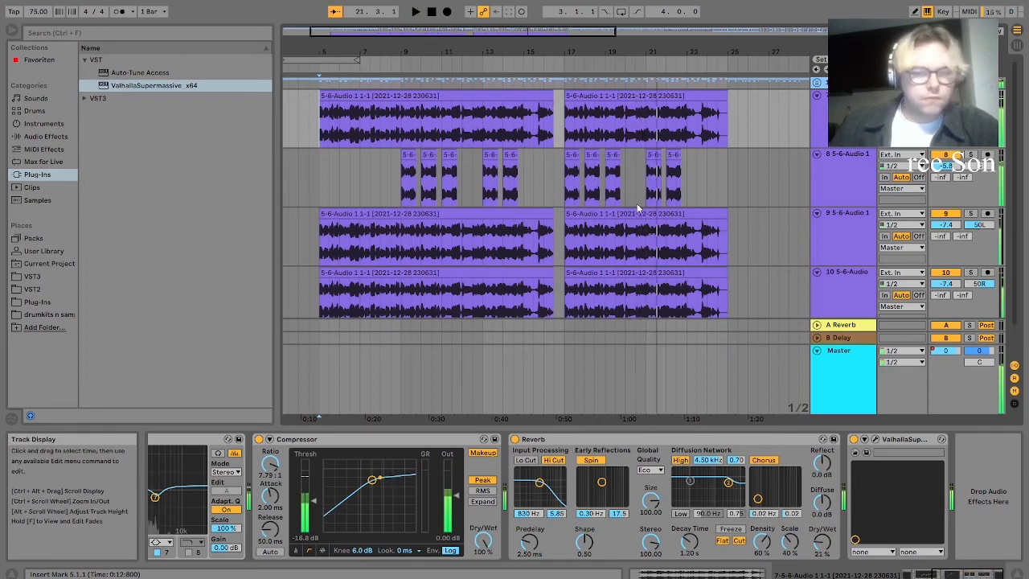
scroll(575, 225, "down", 5)
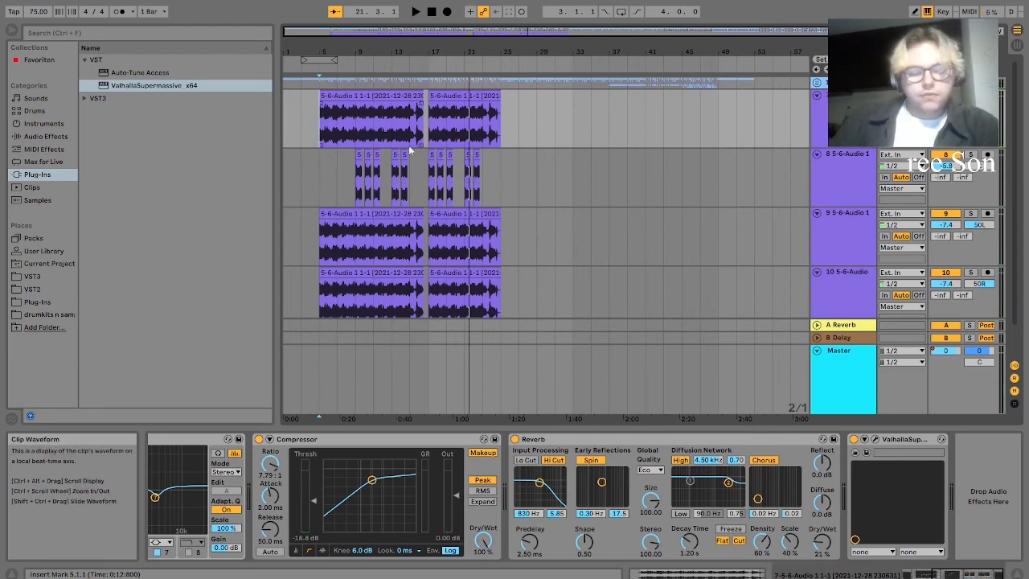
key("ctrl+s")
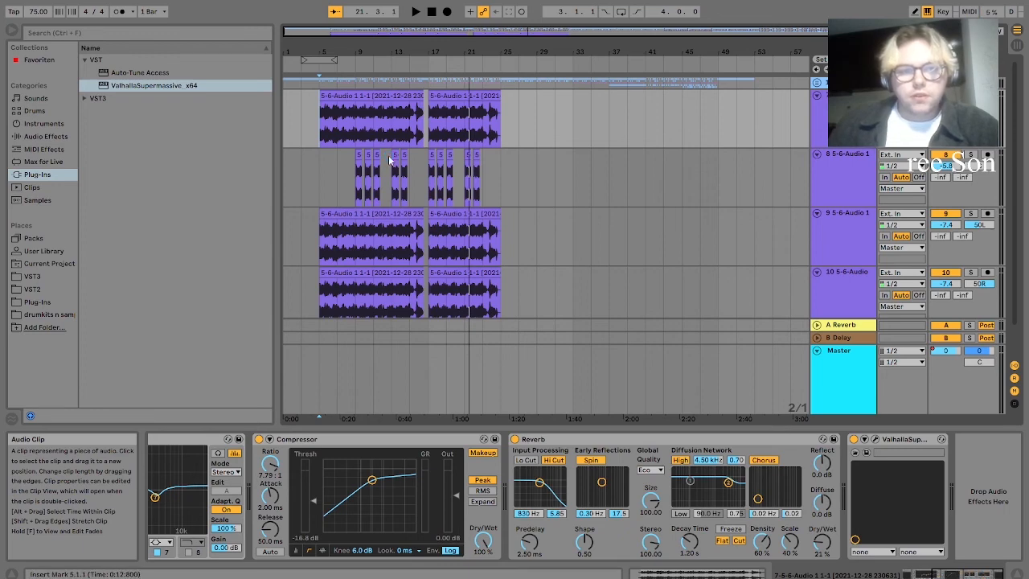
- Select the main vocal from 5.1.1 to 25.1.1 and view the start of its effects chain
left_click_drag(322, 129, 499, 138)
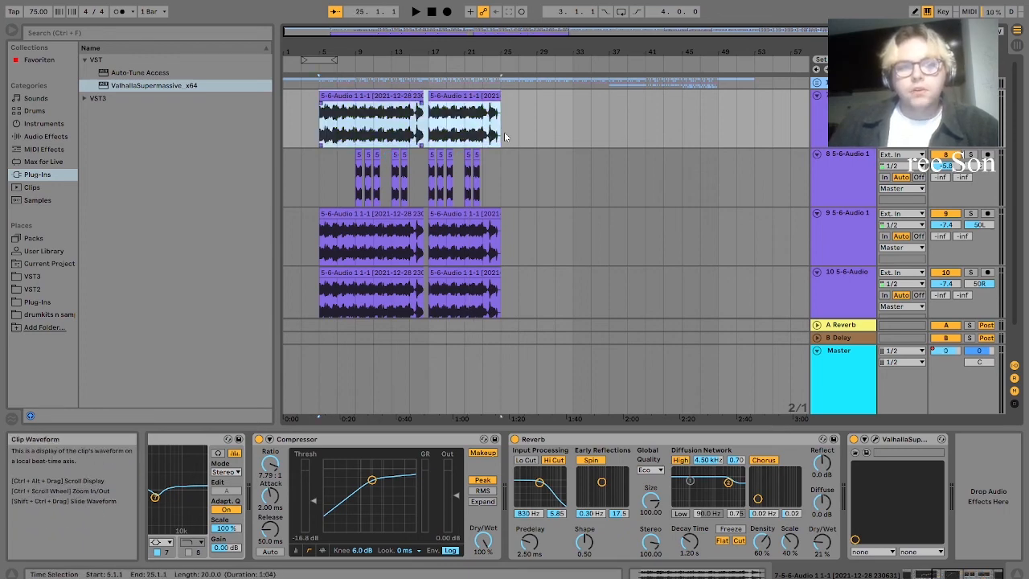
left_click_drag(956, 574, 923, 574)
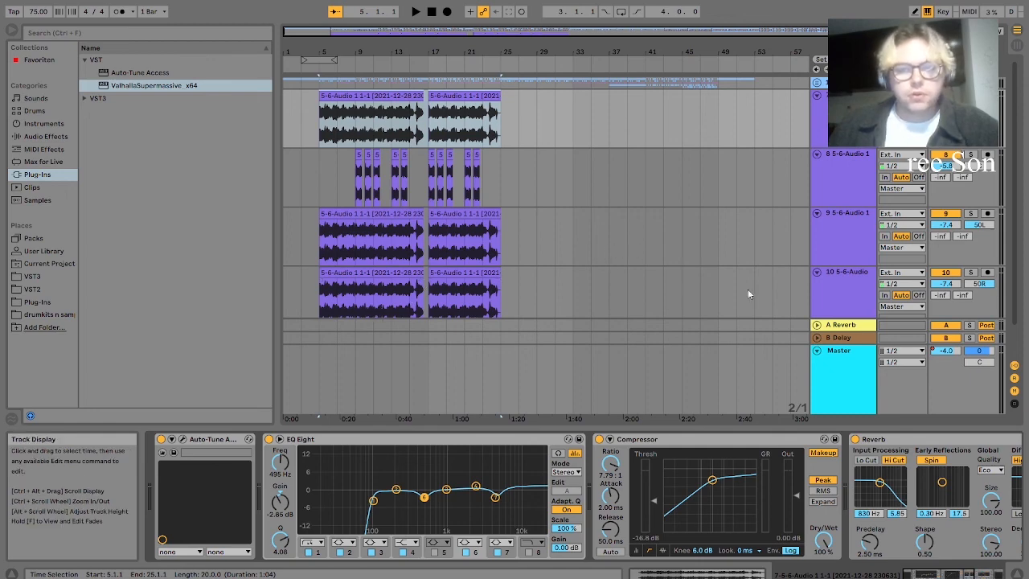
- Select the whole song from 1.1.1 to 53.1.1 across all tracks
key("ctrl+a")
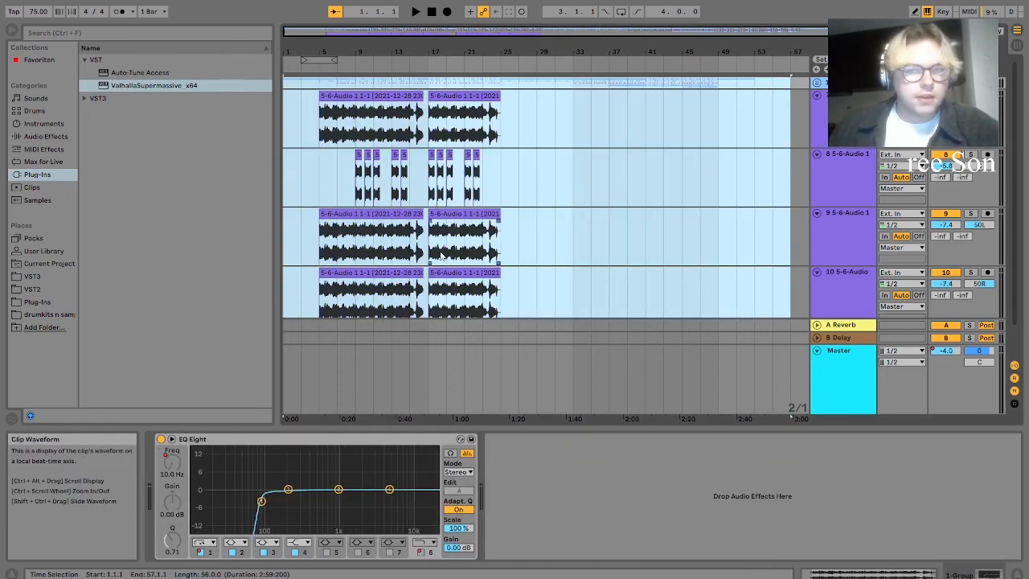
left_click(755, 305, "shift")
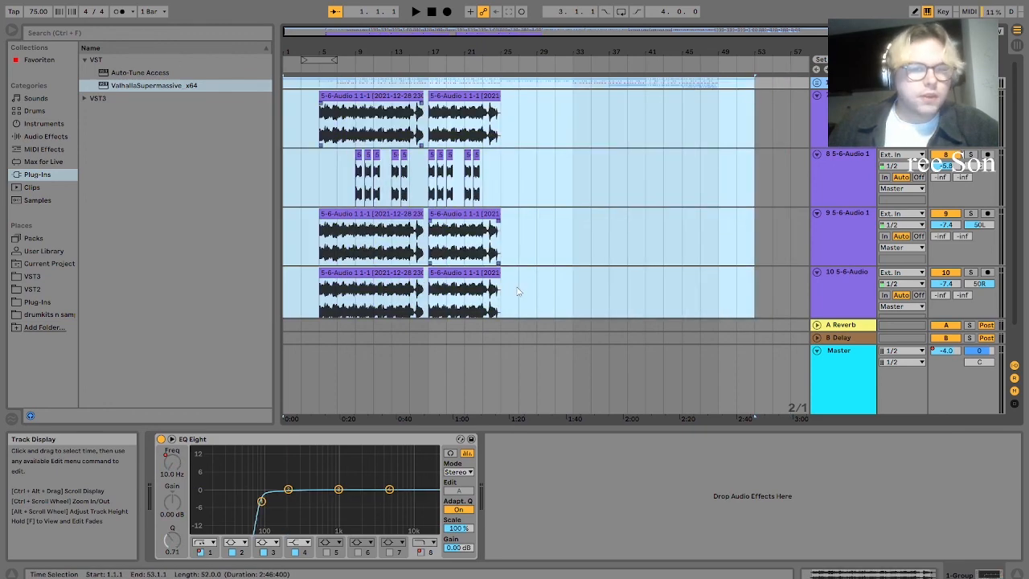
scroll(511, 286, "down", 1)
scroll(511, 286, "up", 1)
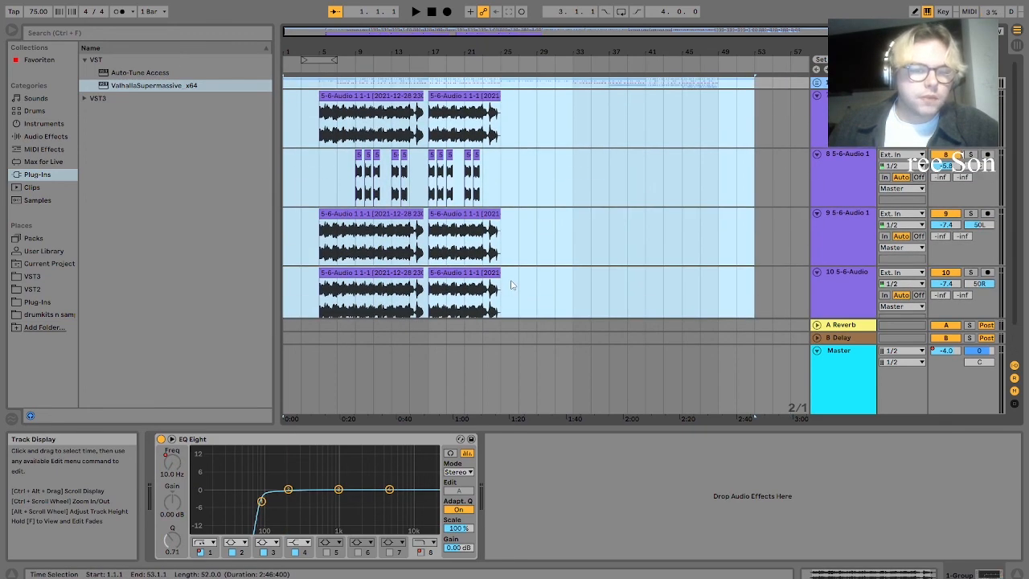